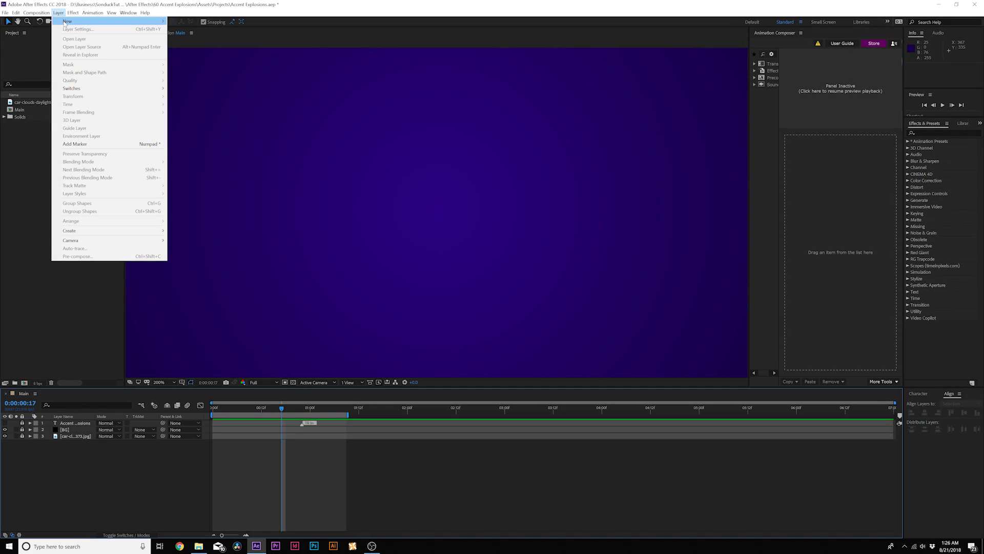
Step: Create a white full-size solid layer named Circle
{"action": "mouse_move", "coordinate": [77, 18]}
{"action": "left_click", "coordinate": [219, 30]}
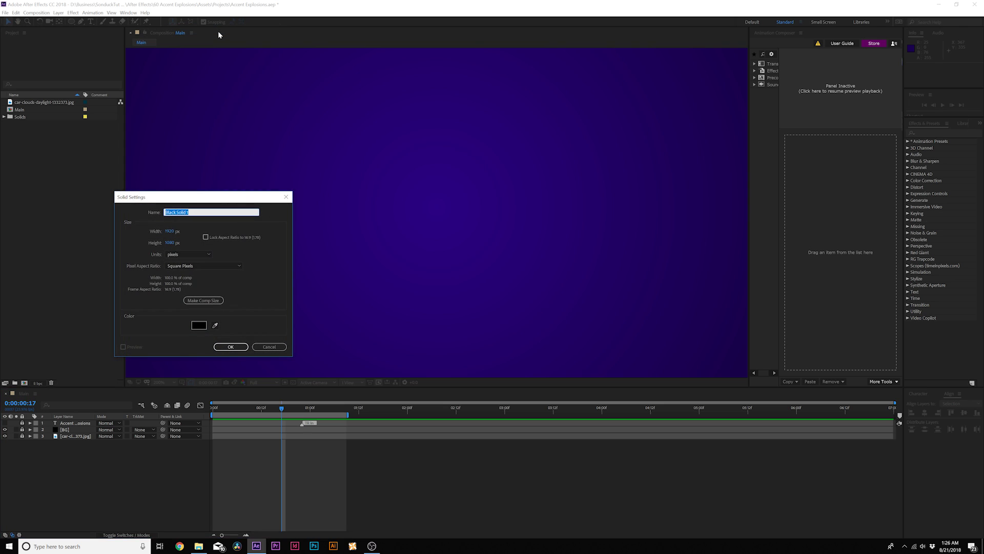
{"action": "type", "text": "Circle"}
{"action": "left_click", "coordinate": [199, 325]}
{"action": "left_click_drag", "start_coordinate": [154, 198], "coordinate": [29, 63]}
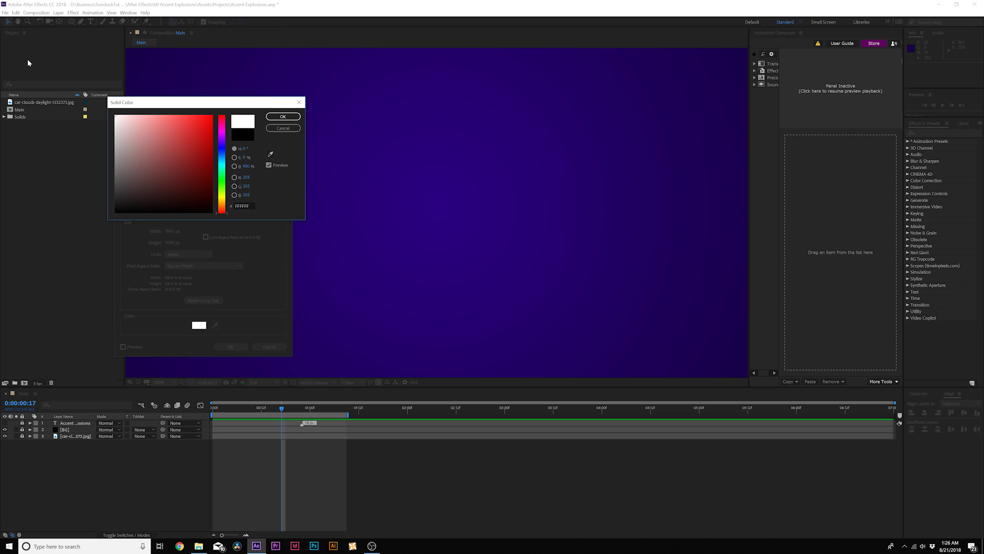
{"action": "left_click", "coordinate": [284, 117]}
{"action": "left_click", "coordinate": [230, 347]}
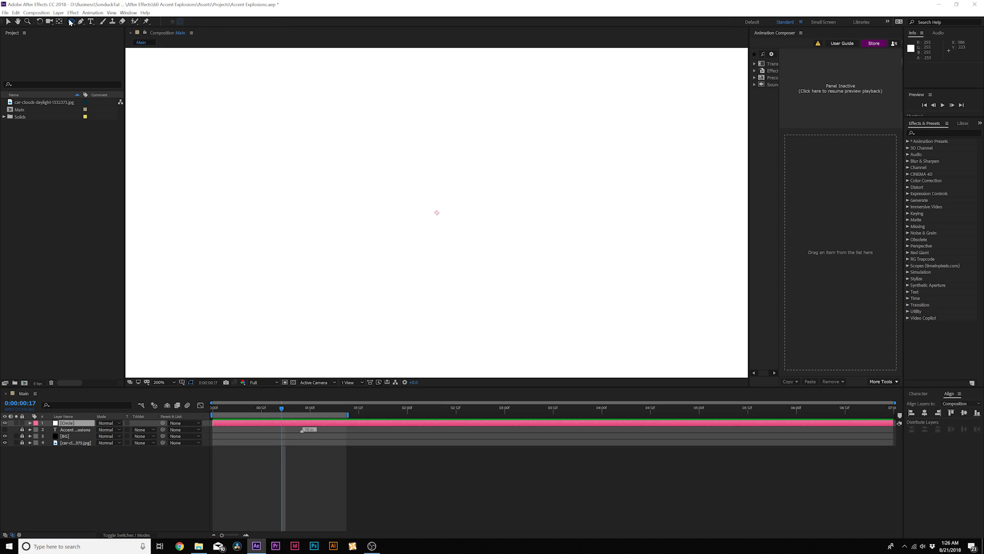
Step: Mask the Circle solid into a small centred ring, using an ellipse mask and its duplicate set to Subtract with negative expansion
{"action": "left_click_drag", "start_coordinate": [71, 23], "coordinate": [101, 38]}
{"action": "mouse_move", "coordinate": [436, 212]}
{"action": "left_mouse_down"}
{"action": "mouse_move", "coordinate": [480, 274]}
{"action": "mouse_move", "coordinate": [495, 270]}
{"action": "mouse_move", "coordinate": [486, 263]}
{"action": "mouse_move", "coordinate": [474, 275]}
{"action": "mouse_move", "coordinate": [438, 223]}
{"action": "left_mouse_up"}
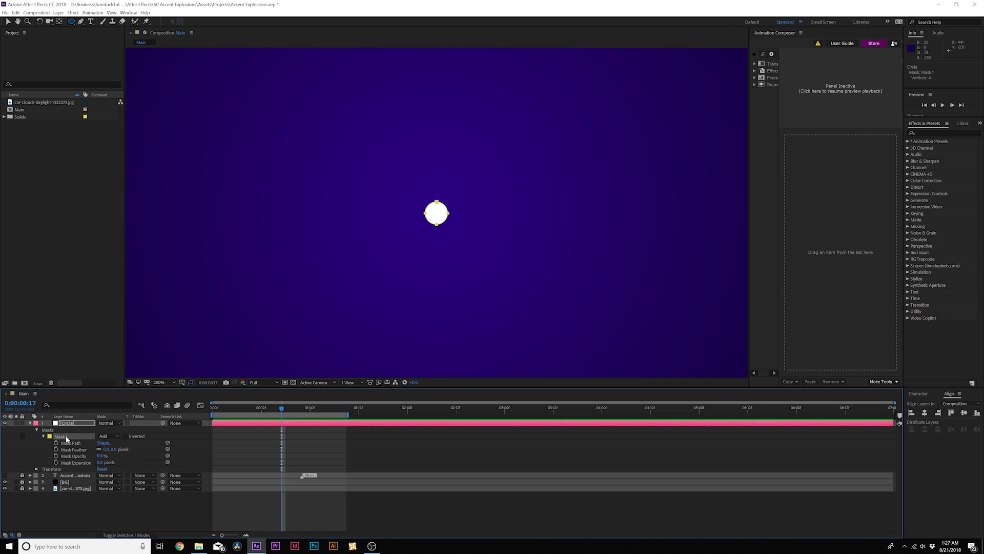
{"action": "key", "text": "ctrl+d"}
{"action": "left_click", "coordinate": [43, 469]}
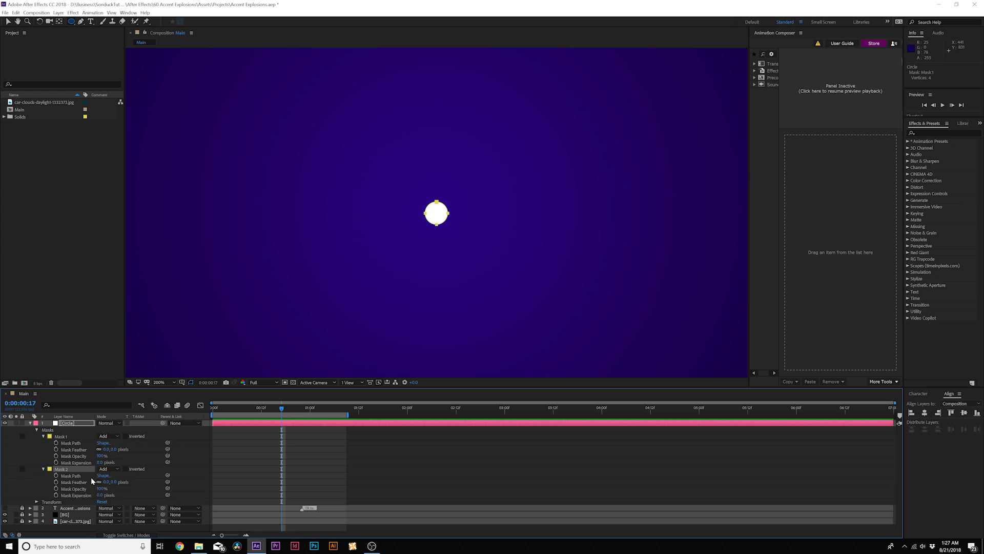
{"action": "left_click", "coordinate": [102, 469]}
{"action": "left_click", "coordinate": [105, 490]}
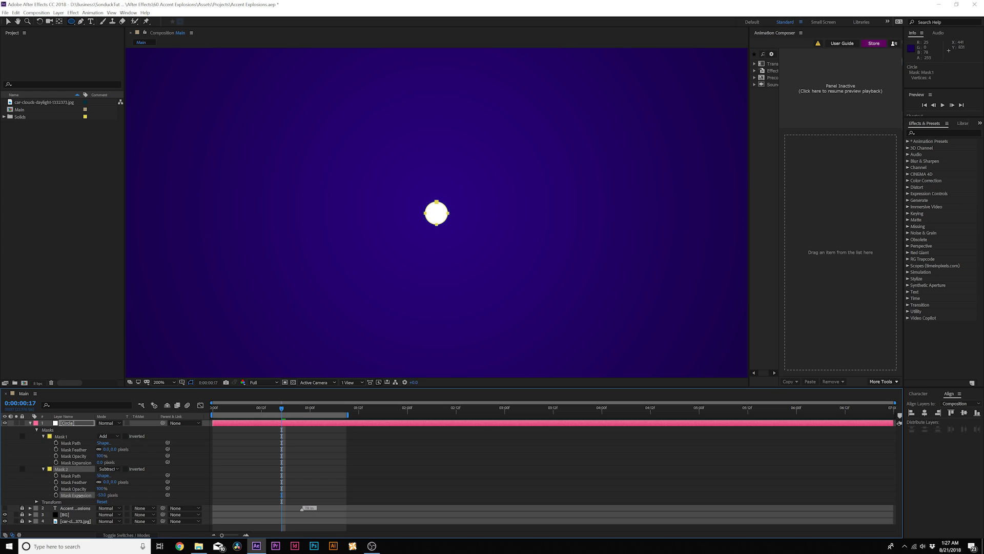
{"action": "left_click_drag", "start_coordinate": [100, 495], "coordinate": [106, 495]}
{"action": "key", "text": "F2"}
{"action": "key", "text": "comma"}
{"action": "key", "text": "comma"}
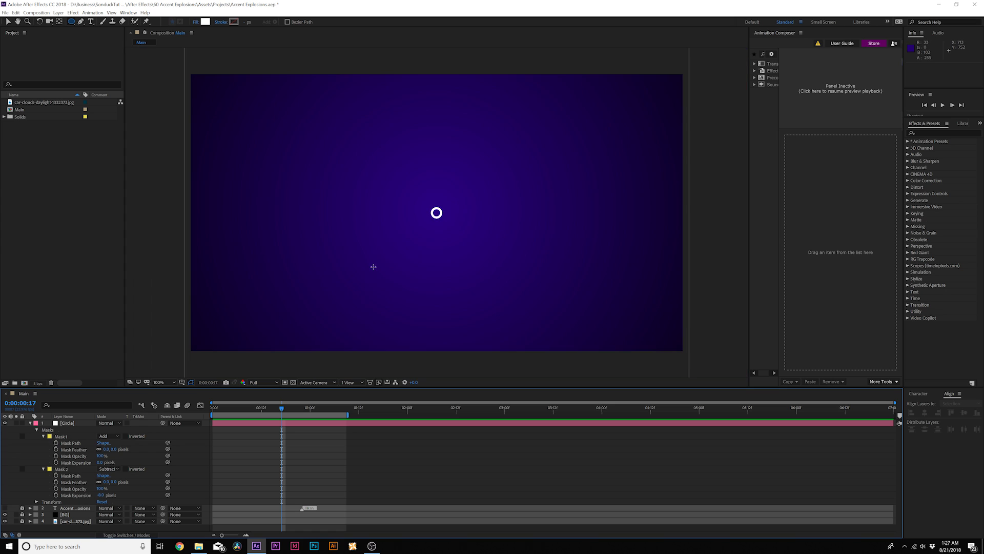
{"action": "scroll", "coordinate": [373, 261], "scroll_direction": "up", "scroll_amount": 1}
Step: Animate the Circle layer's scale from 0% at the composition start to 100% at frame 21
{"action": "left_click", "coordinate": [76, 423]}
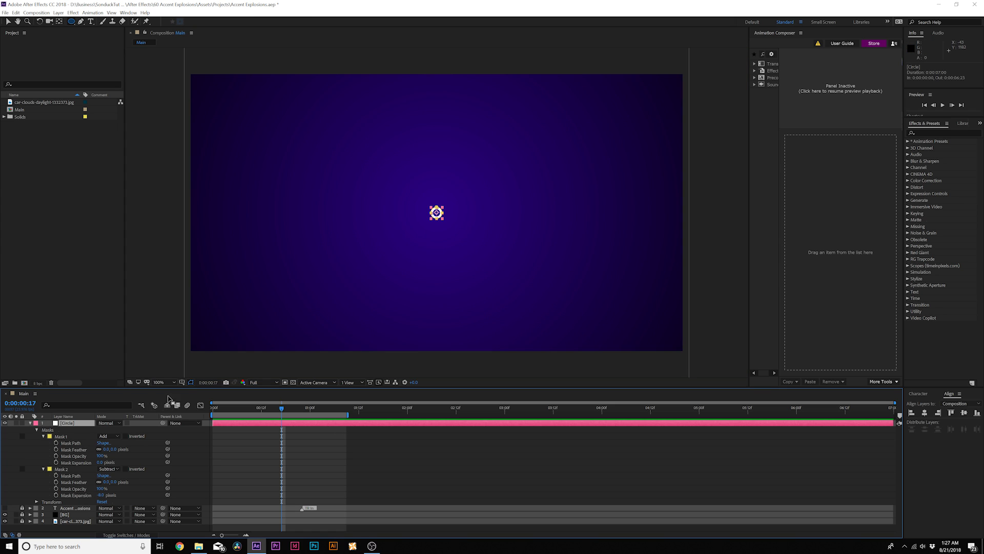
{"action": "key", "text": "s"}
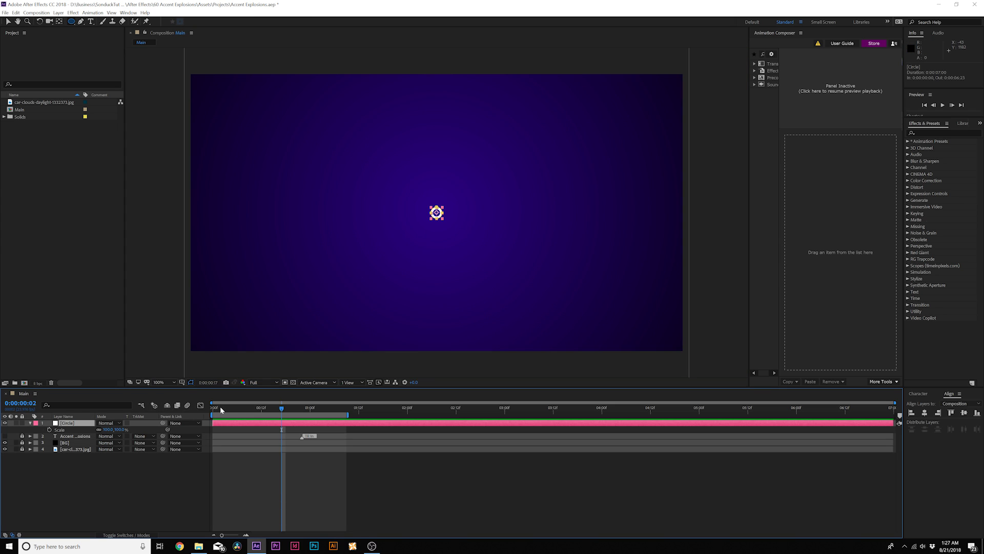
{"action": "left_click_drag", "start_coordinate": [220, 406], "coordinate": [298, 430]}
{"action": "left_click", "coordinate": [50, 431]}
{"action": "left_click", "coordinate": [107, 430]}
{"action": "type", "text": "0"}
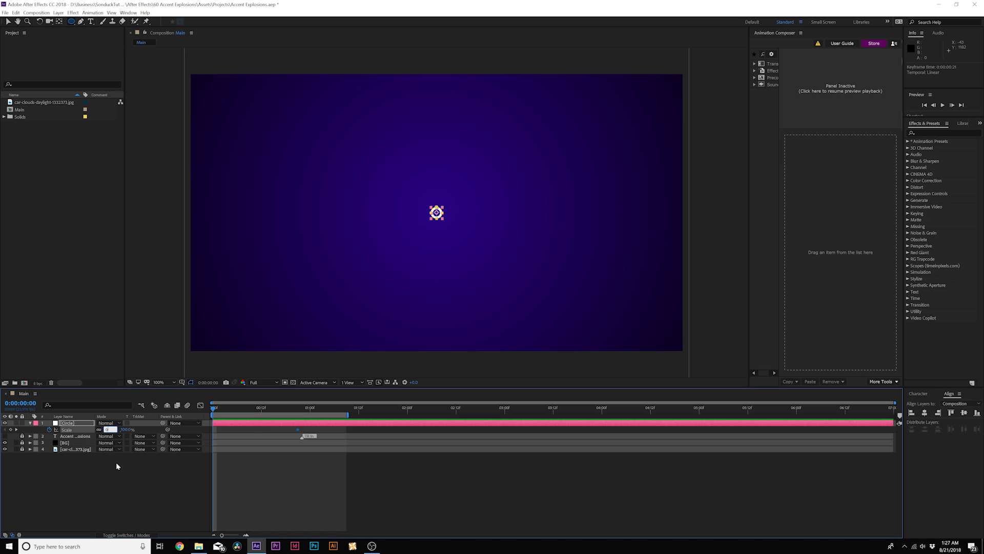
{"action": "key", "text": "Return"}
{"action": "left_click_drag", "start_coordinate": [216, 407], "coordinate": [312, 405]}
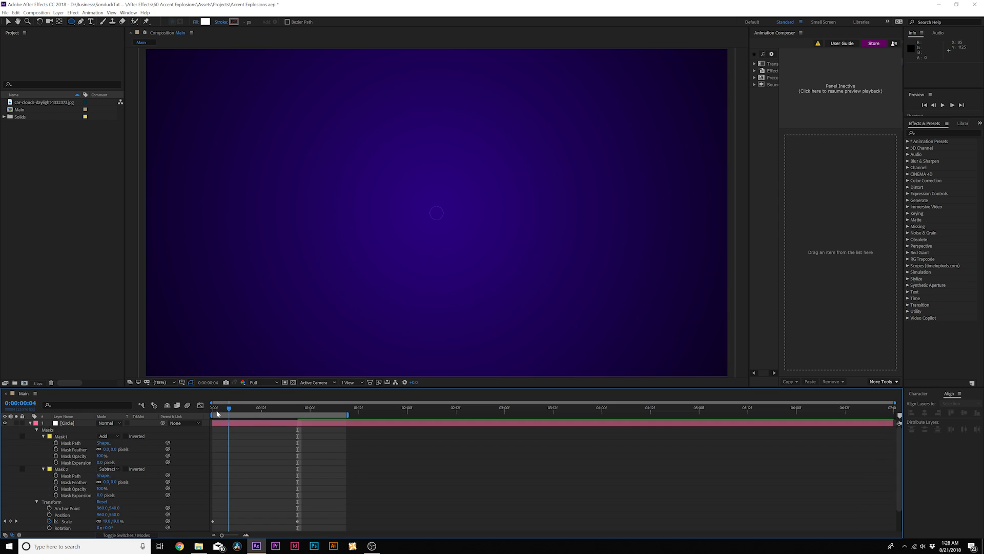
Step: Keyframe Mask 1's expansion from 0 pixels at the start to 12 pixels at 0:00:01:06
{"action": "key", "text": "Home"}
{"action": "left_click", "coordinate": [56, 462]}
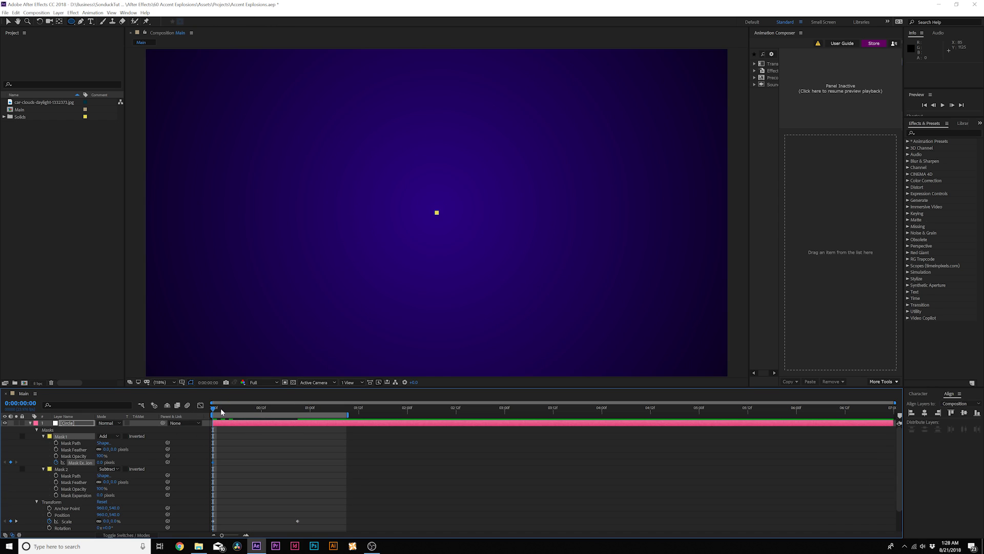
{"action": "left_click_drag", "start_coordinate": [222, 411], "coordinate": [336, 422]}
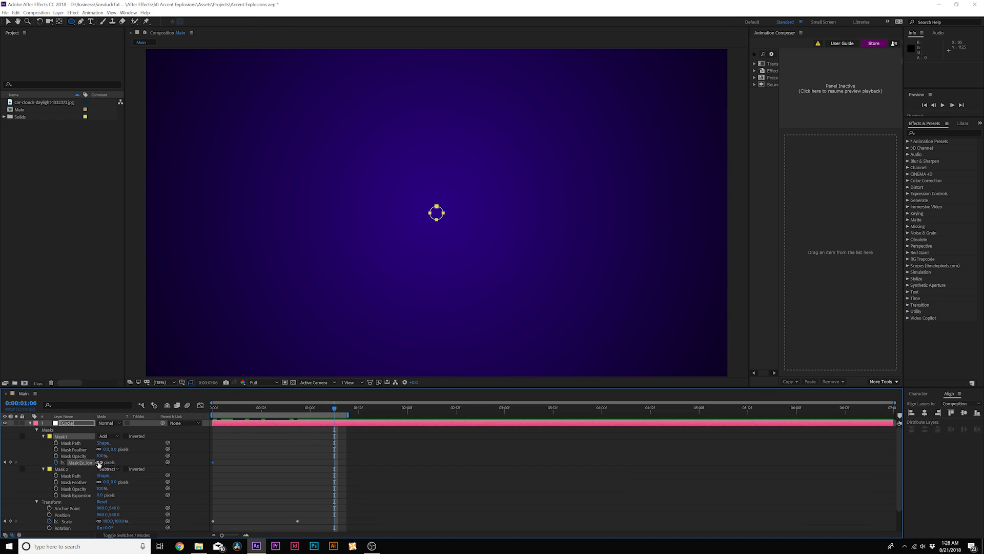
{"action": "left_click_drag", "start_coordinate": [99, 463], "coordinate": [107, 463]}
{"action": "left_click", "coordinate": [101, 462]}
Step: Keyframe Mask 2's expansion from 0 pixels at 0:00:00:15 to 22 pixels at 0:00:01:13
{"action": "left_click", "coordinate": [273, 409]}
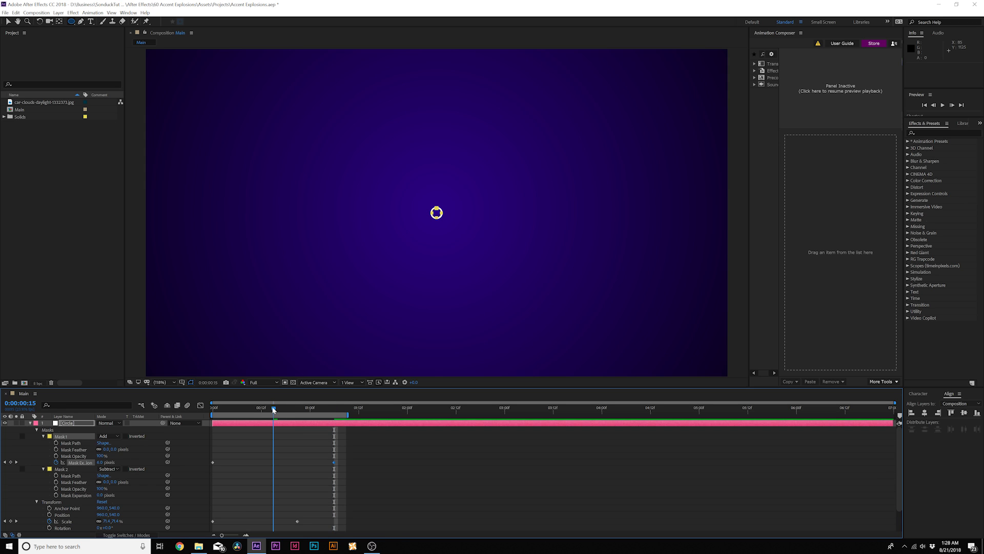
{"action": "left_click", "coordinate": [55, 495]}
{"action": "left_click_drag", "start_coordinate": [274, 408], "coordinate": [368, 416]}
{"action": "left_click_drag", "start_coordinate": [101, 496], "coordinate": [107, 495]}
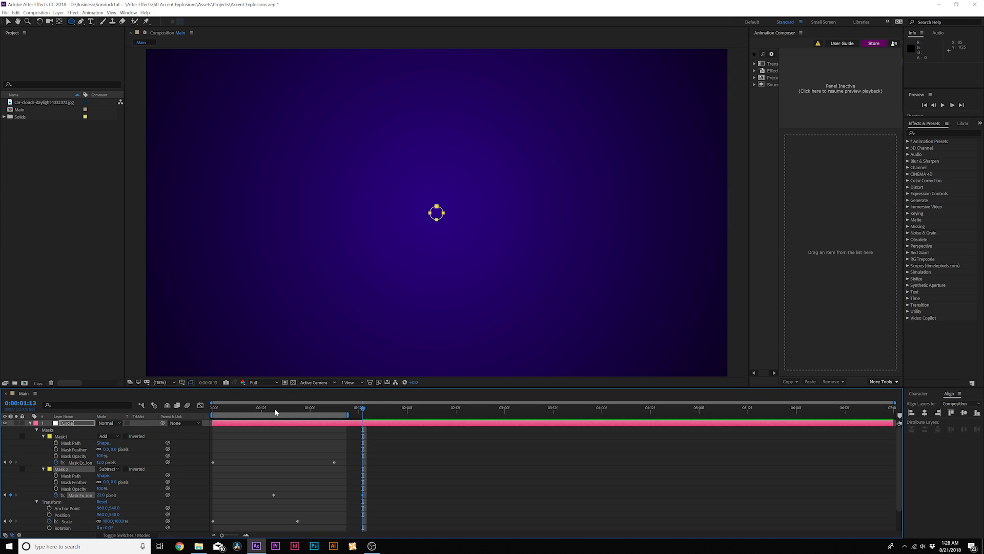
Step: Preview the ring animation and apply Easy Ease to the expansion keyframes of both masks
{"action": "key", "text": "Home"}
{"action": "scroll", "coordinate": [322, 336], "scroll_direction": "up", "scroll_amount": 2}
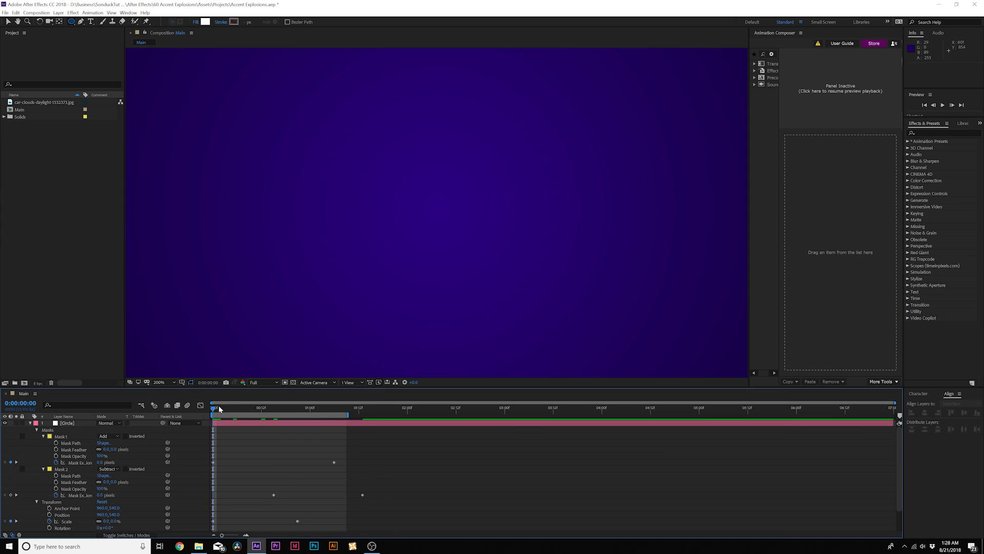
{"action": "left_click_drag", "start_coordinate": [219, 405], "coordinate": [331, 410]}
{"action": "left_click_drag", "start_coordinate": [253, 416], "coordinate": [349, 421]}
{"action": "left_click_drag", "start_coordinate": [420, 437], "coordinate": [199, 502]}
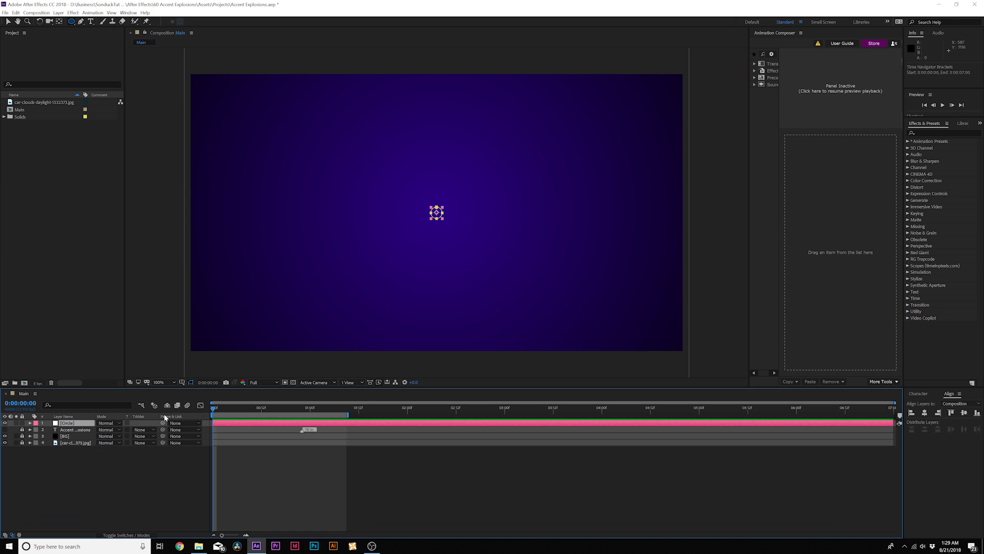
{"action": "left_click", "coordinate": [149, 478]}
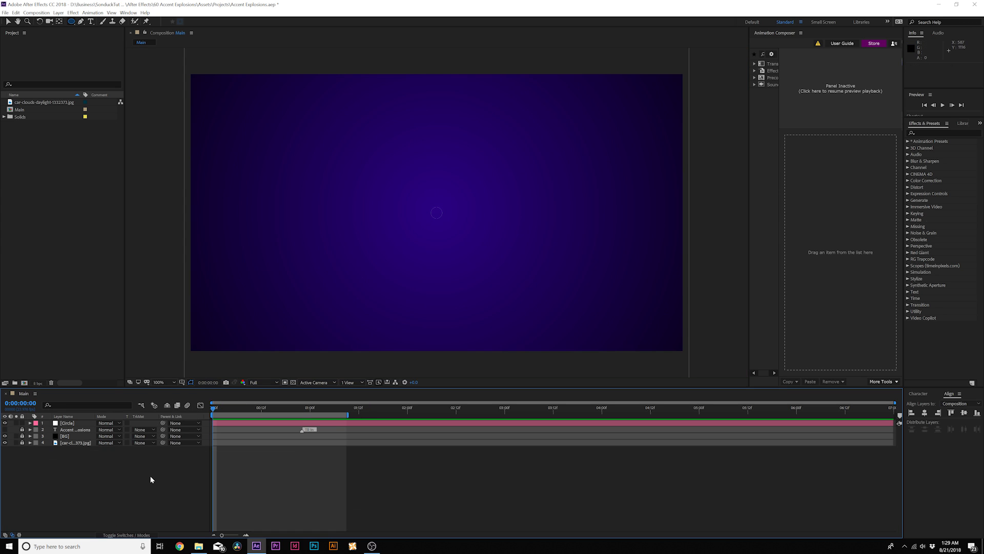
Step: Keyframe the Circle layer's position to travel from the frame's centre at 0:00 to a point up and left of centre at 0:00:01:13
{"action": "left_click", "coordinate": [79, 423]}
{"action": "key", "text": "p"}
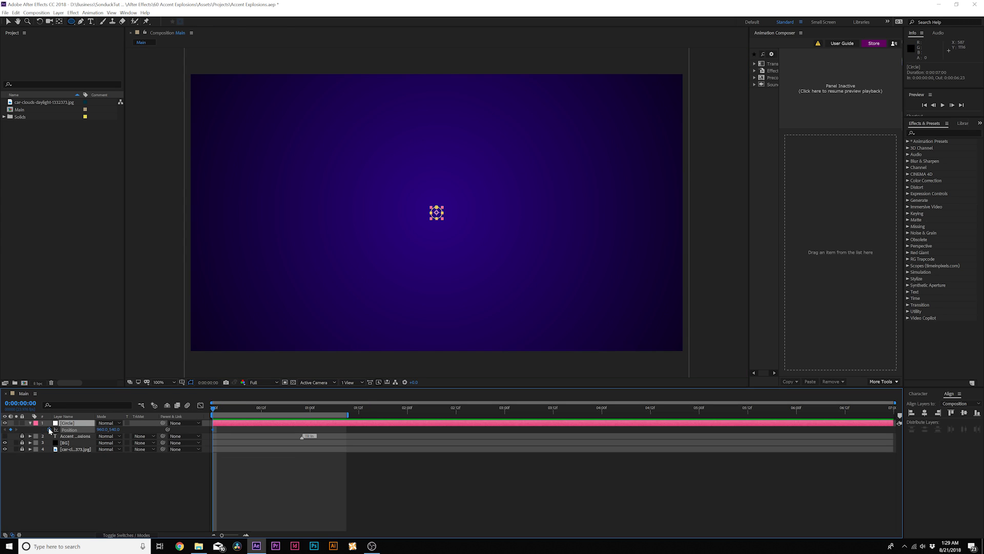
{"action": "left_click", "coordinate": [294, 409]}
{"action": "left_click", "coordinate": [392, 409]}
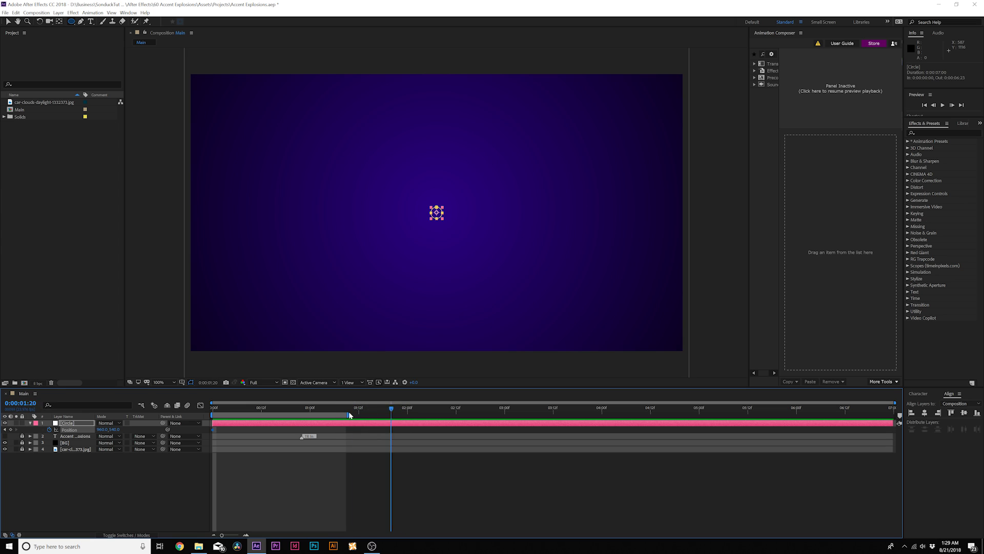
{"action": "left_click_drag", "start_coordinate": [359, 416], "coordinate": [363, 409]}
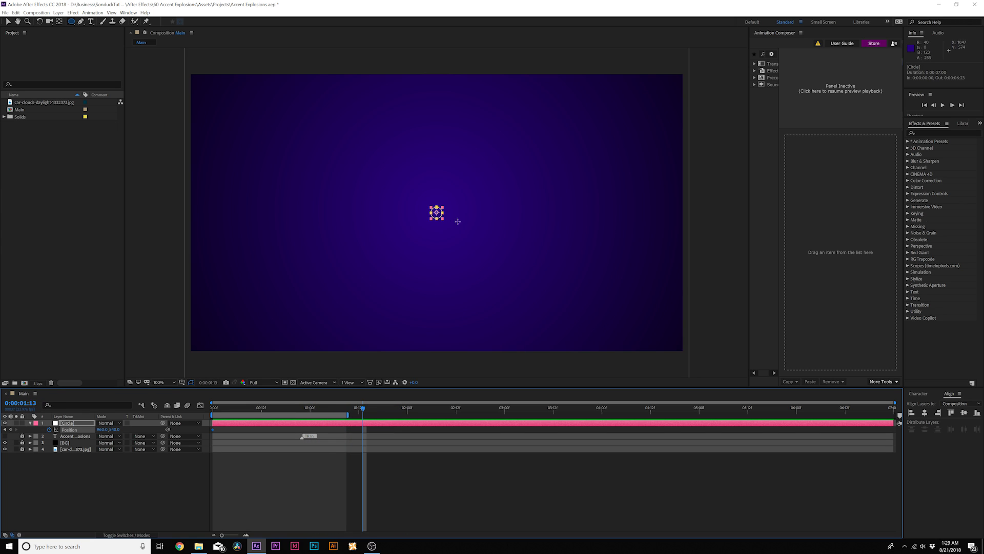
{"action": "left_click_drag", "start_coordinate": [439, 213], "coordinate": [334, 176]}
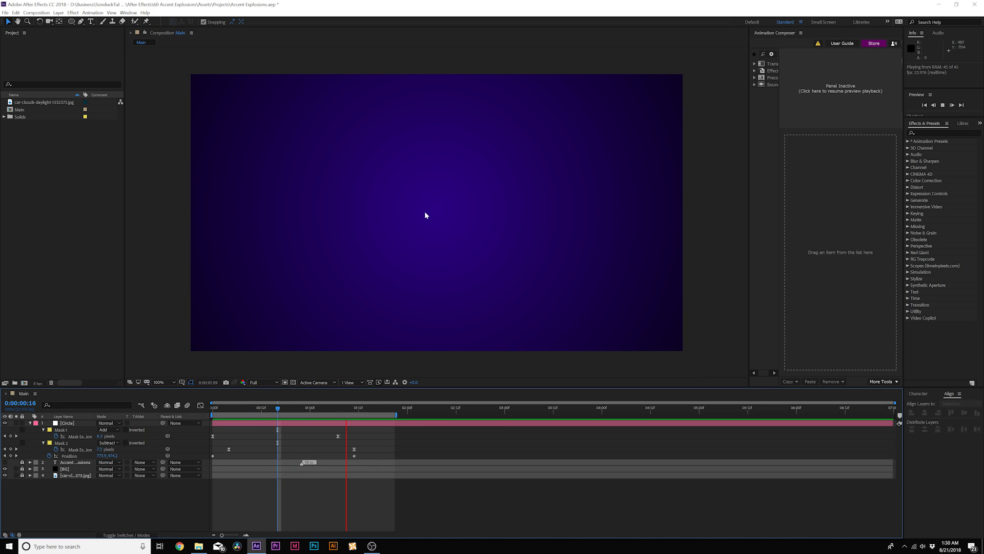
Step: Duplicate the Circle layer and move the copy's end position at 0:00:01:11 below and left of the title
{"action": "key", "text": "space"}
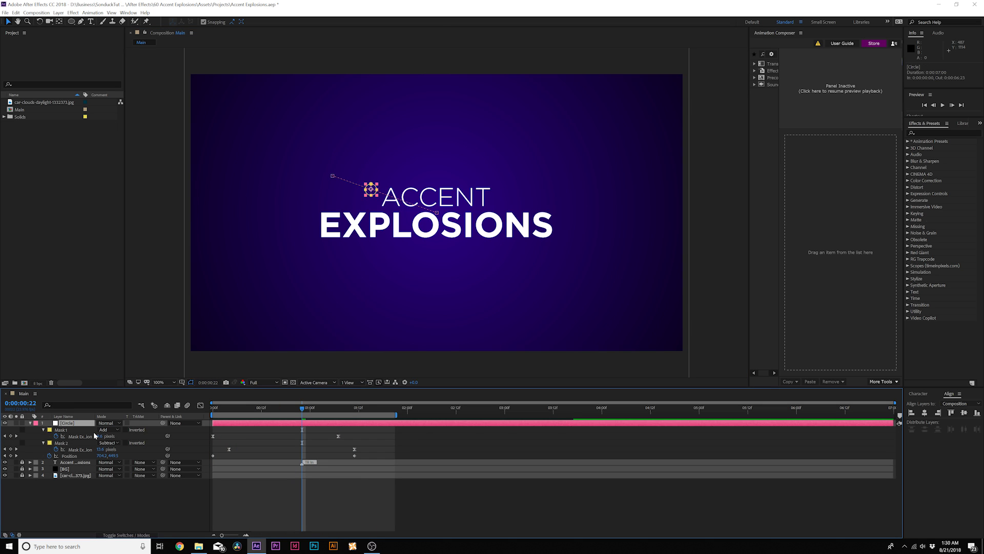
{"action": "key", "text": "ctrl+d"}
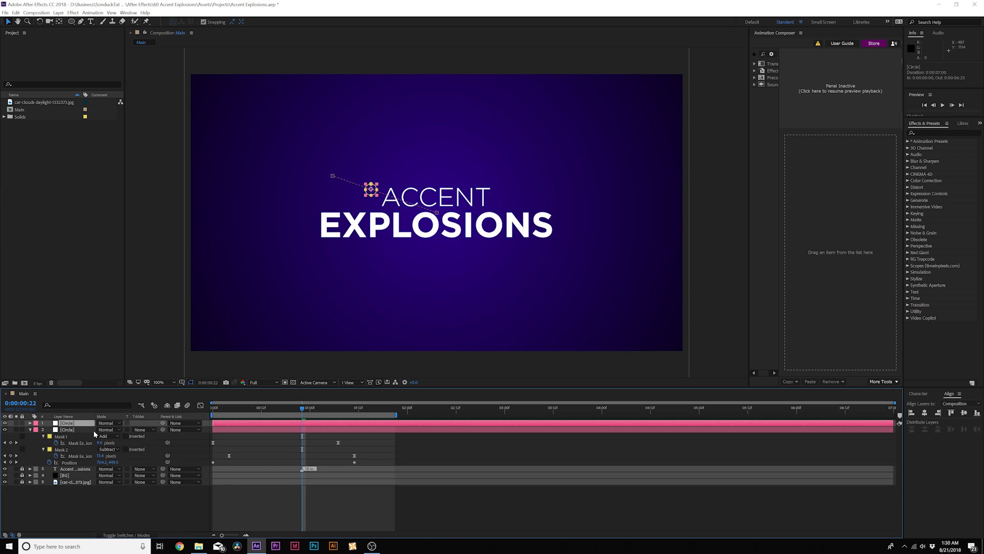
{"action": "key", "text": "p"}
{"action": "left_click_drag", "start_coordinate": [370, 430], "coordinate": [143, 435]}
{"action": "left_click_drag", "start_coordinate": [218, 409], "coordinate": [202, 411]}
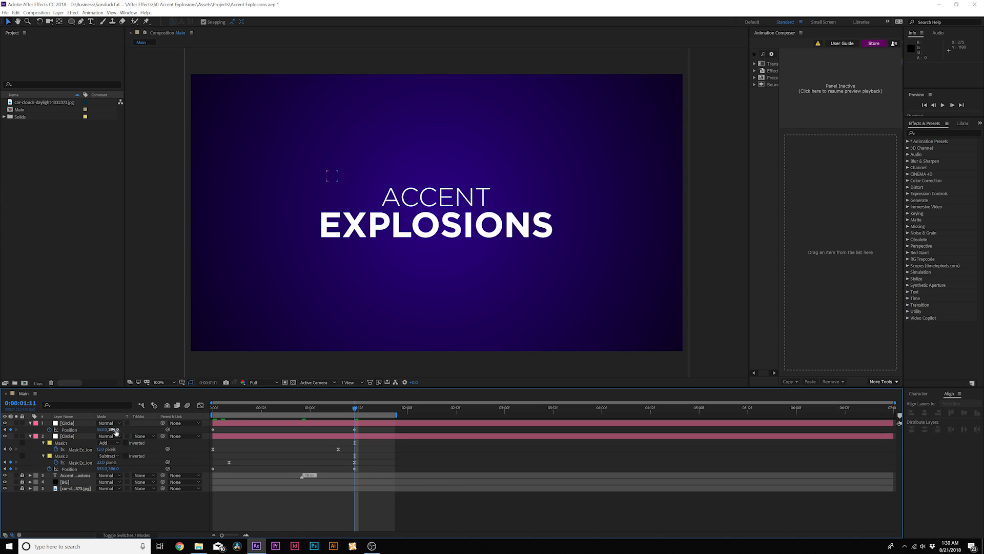
{"action": "mouse_move", "coordinate": [115, 433]}
{"action": "left_mouse_down"}
{"action": "mouse_move", "coordinate": [220, 432]}
{"action": "mouse_move", "coordinate": [111, 420]}
{"action": "left_mouse_up"}
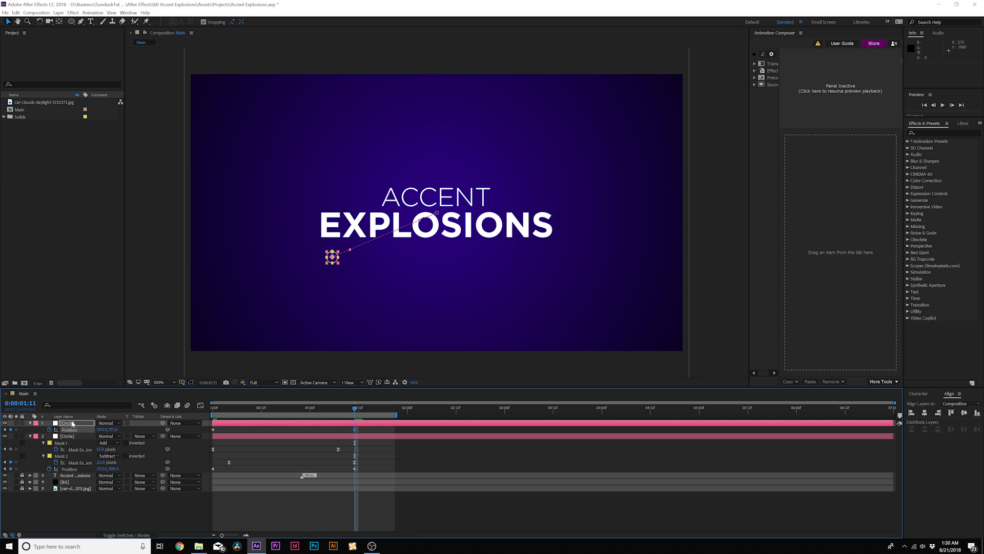
Step: Duplicate the Circle layer again, shift the copy's end position, and make another duplicate with its position property shown
{"action": "key", "text": "ctrl+d"}
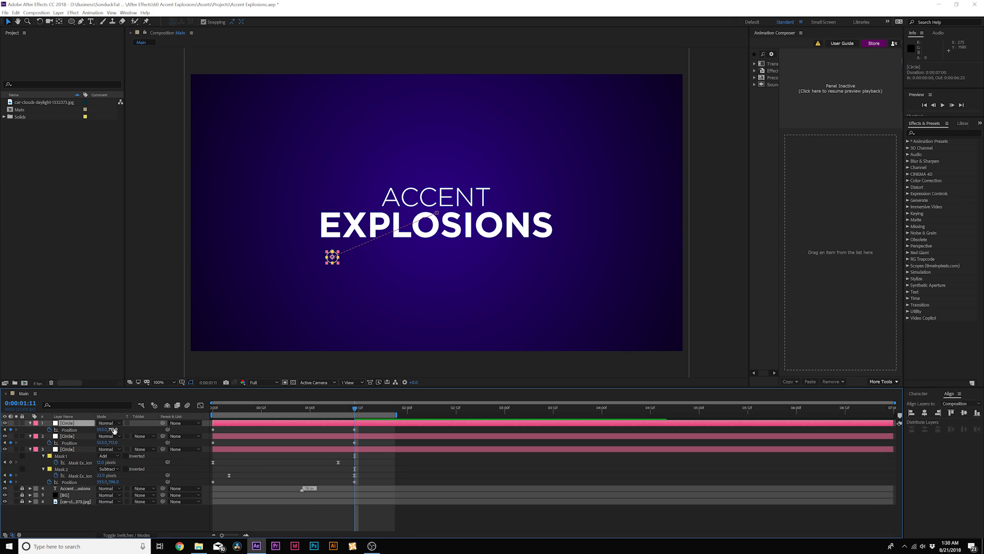
{"action": "left_click_drag", "start_coordinate": [114, 430], "coordinate": [178, 430]}
{"action": "key", "text": "ctrl+d"}
{"action": "key", "text": "p"}
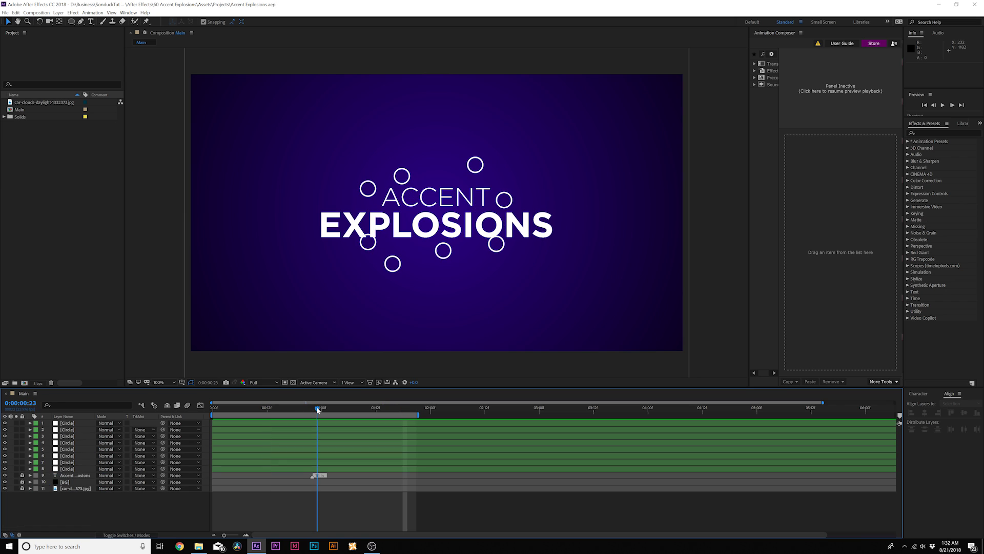
Step: Draw a straight vertical line through the title with the Pen tool as a new shape layer
{"action": "left_click", "coordinate": [71, 21]}
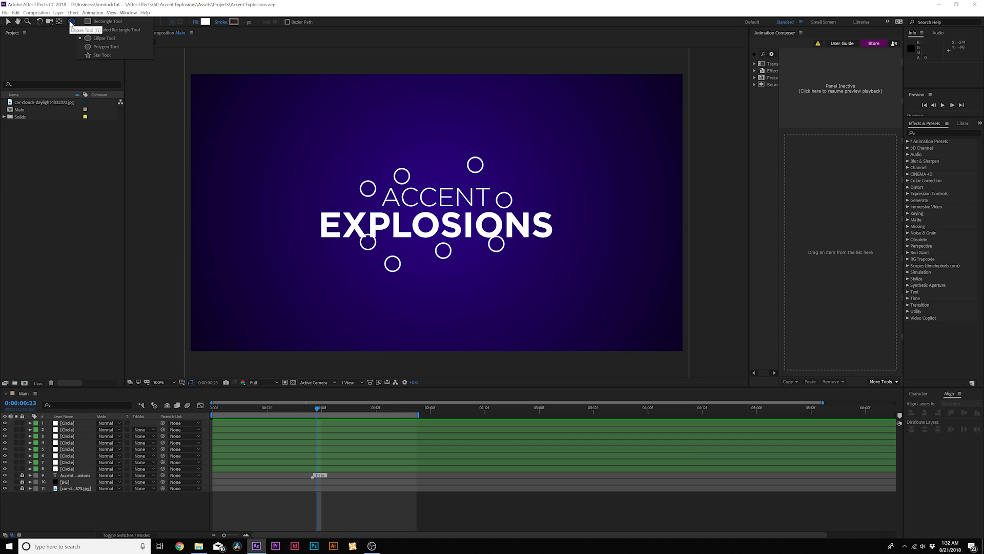
{"action": "left_click", "coordinate": [71, 23]}
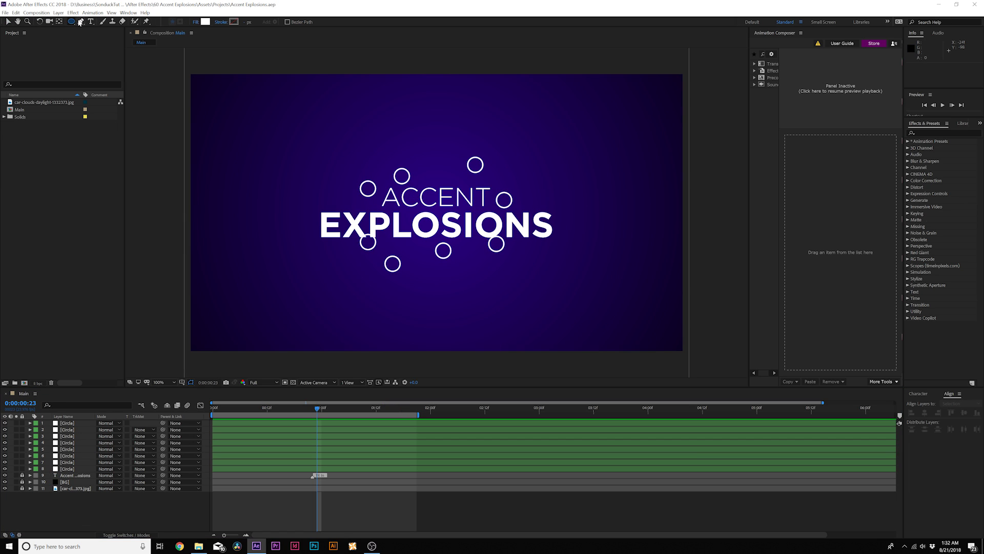
{"action": "key", "text": "period"}
{"action": "left_click", "coordinate": [406, 275]}
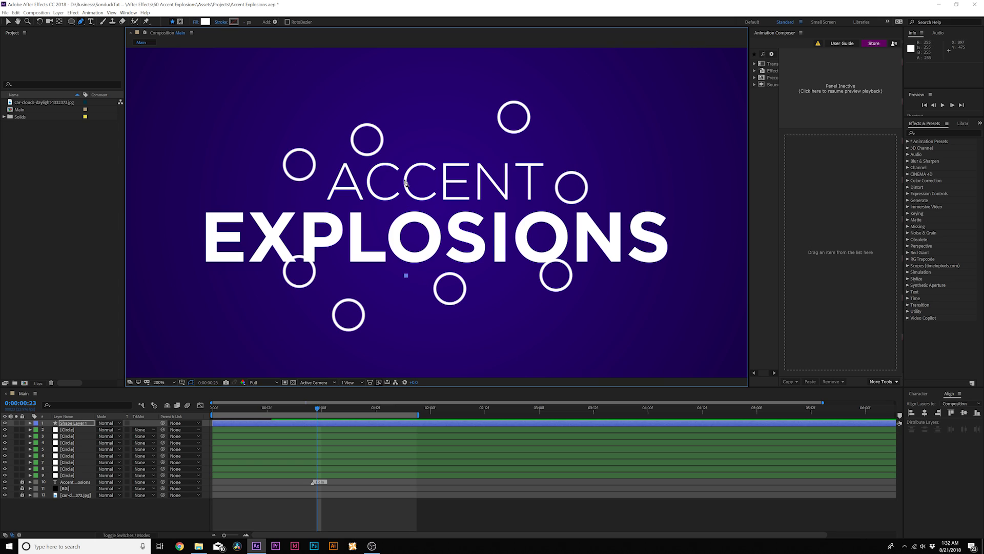
{"action": "left_click", "coordinate": [406, 180]}
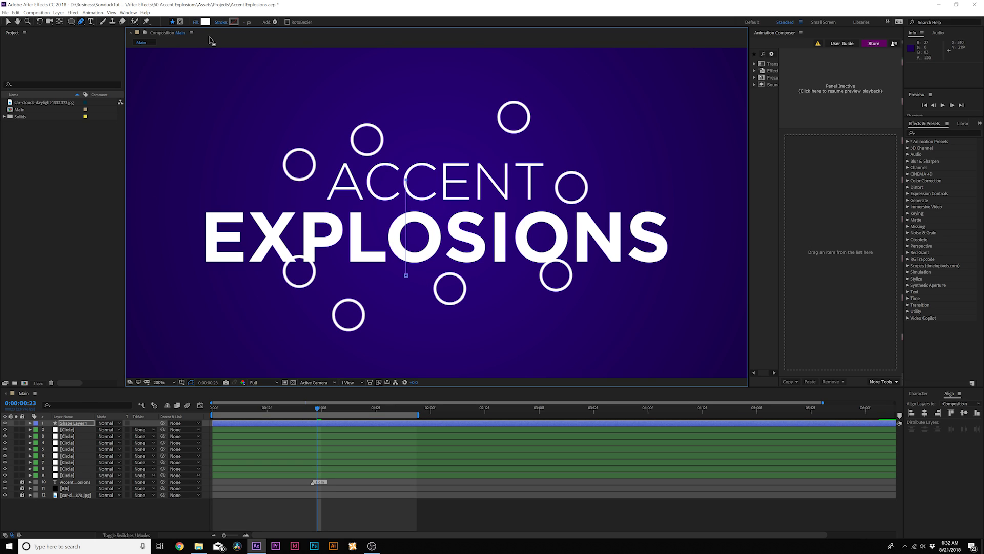
Step: Give the line a solid colour stroke and set its fill to None
{"action": "left_click", "coordinate": [222, 23]}
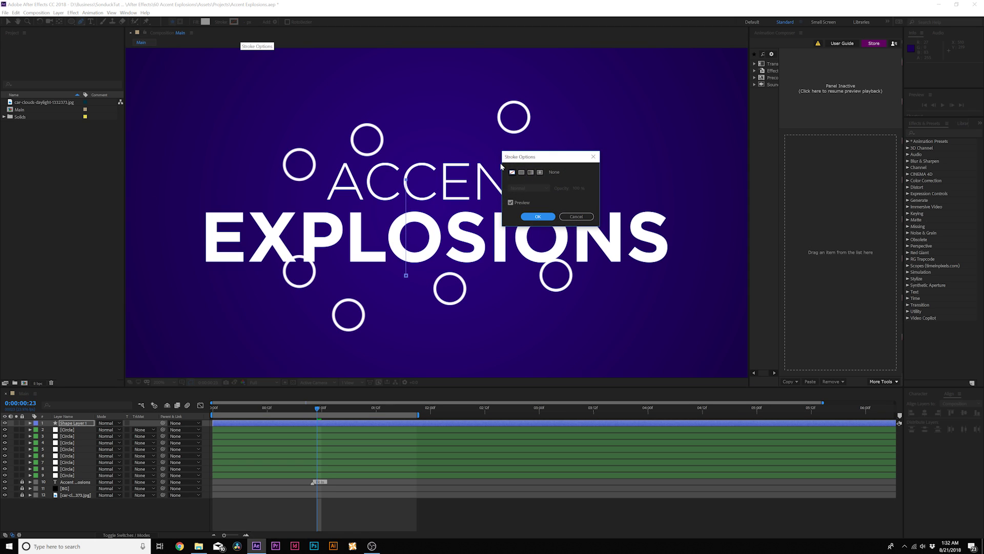
{"action": "left_click", "coordinate": [521, 173]}
{"action": "left_click", "coordinate": [537, 217]}
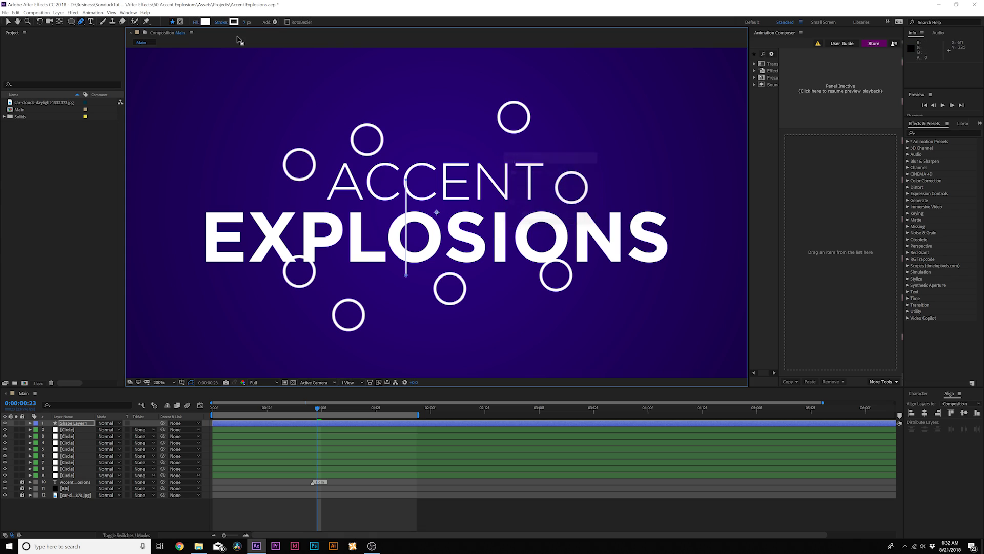
{"action": "left_click", "coordinate": [196, 22]}
{"action": "left_click", "coordinate": [512, 173]}
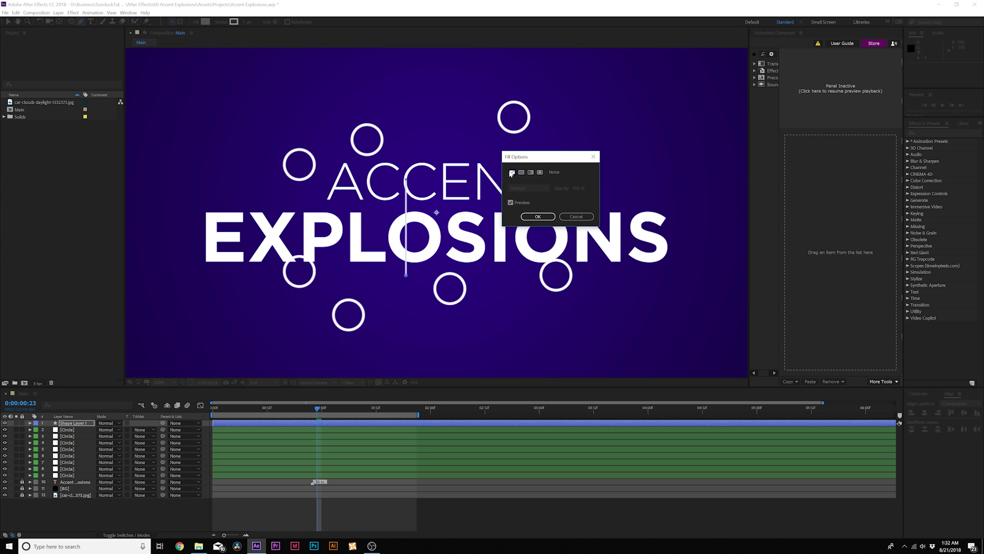
{"action": "left_click", "coordinate": [533, 217]}
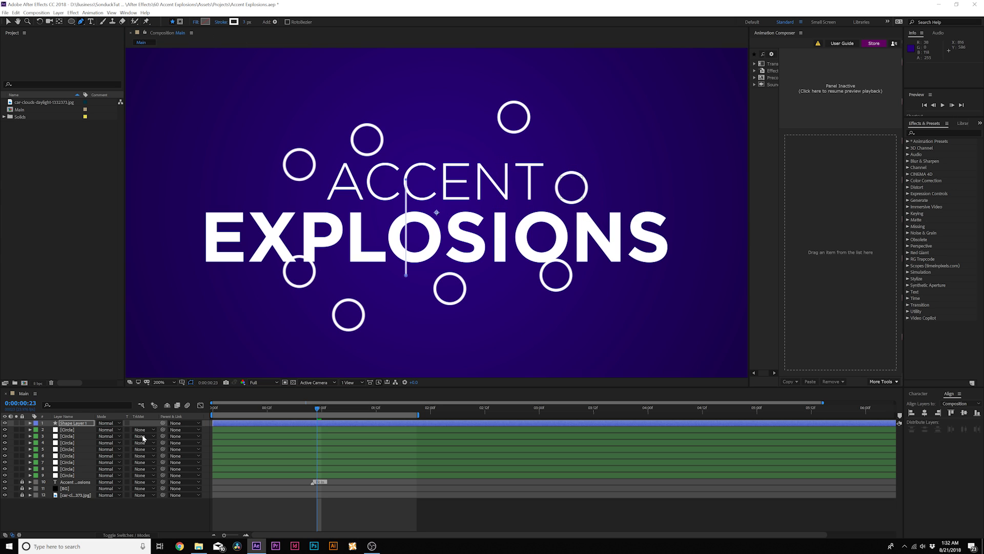
Step: Solo the vertical line's shape layer and add a Repeater to its contents
{"action": "left_click", "coordinate": [16, 423]}
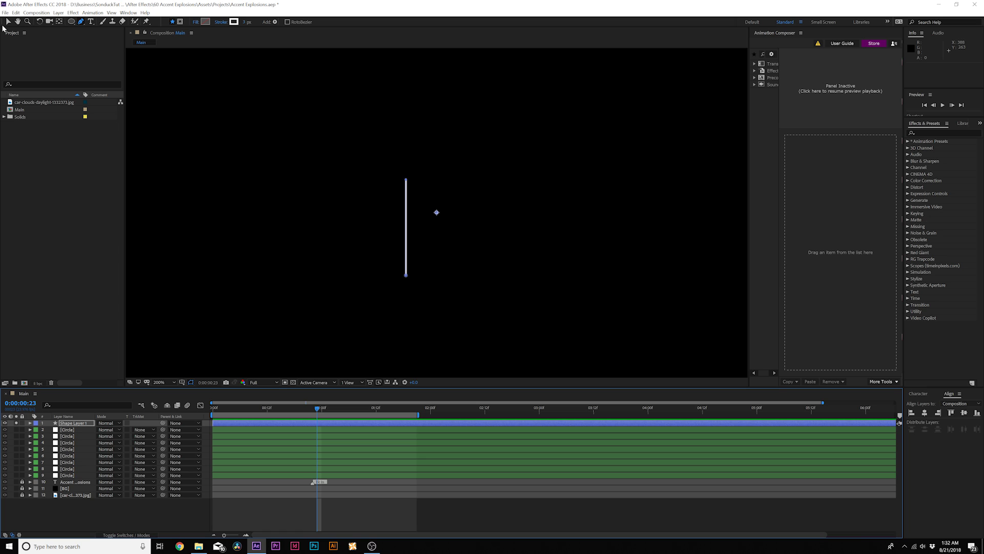
{"action": "left_click", "coordinate": [7, 22]}
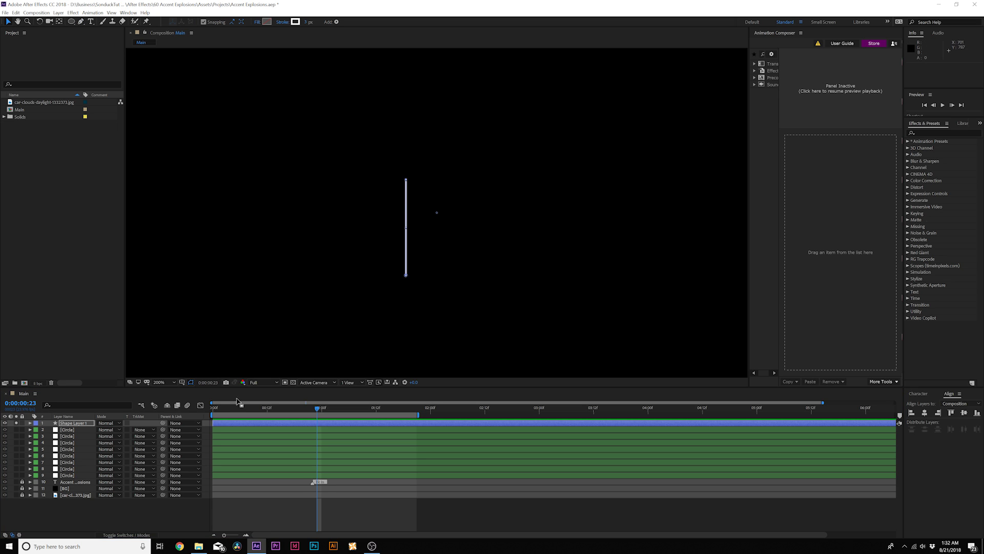
{"action": "left_click", "coordinate": [30, 424]}
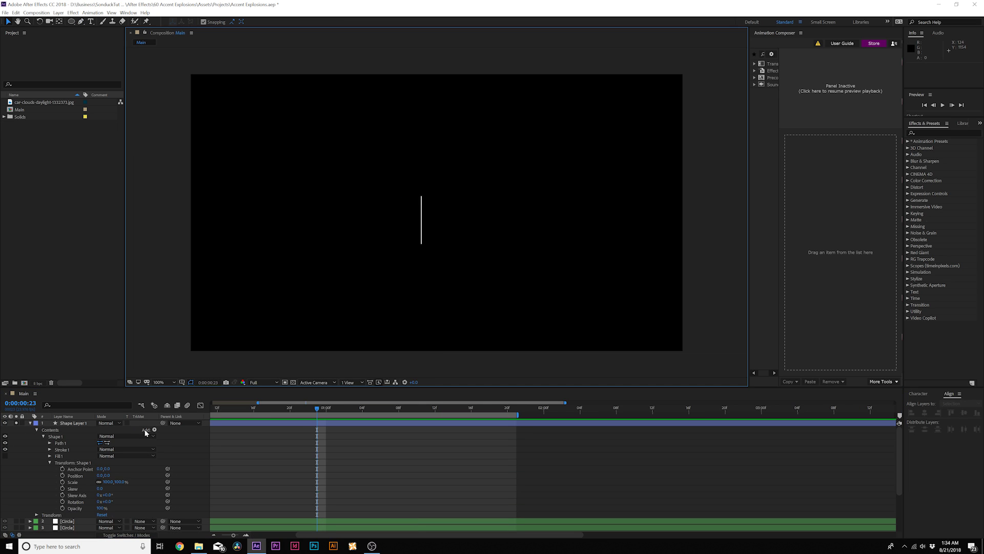
{"action": "left_click", "coordinate": [154, 429]}
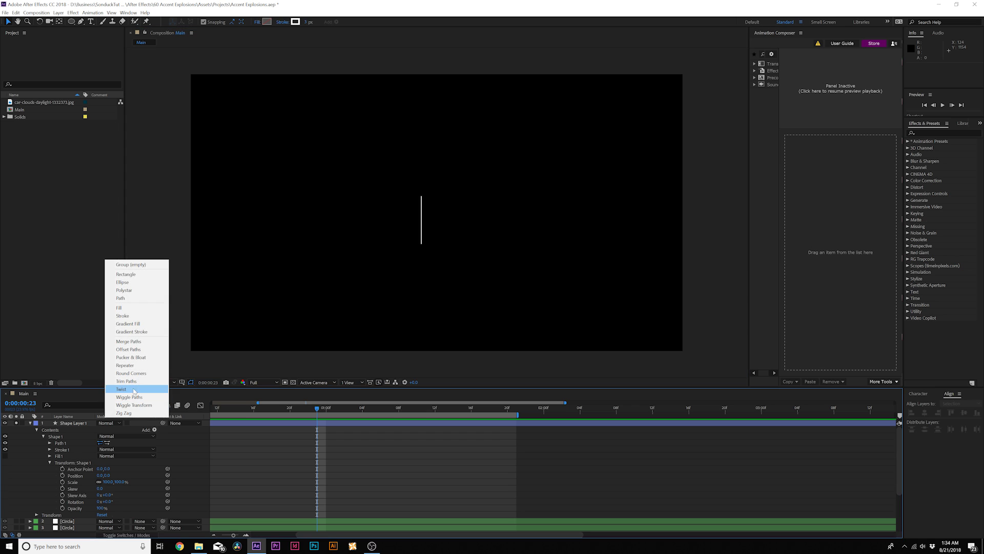
{"action": "left_click", "coordinate": [123, 366]}
{"action": "left_click", "coordinate": [50, 462]}
{"action": "left_click", "coordinate": [44, 469]}
{"action": "scroll", "coordinate": [45, 469], "scroll_direction": "down", "scroll_amount": 2}
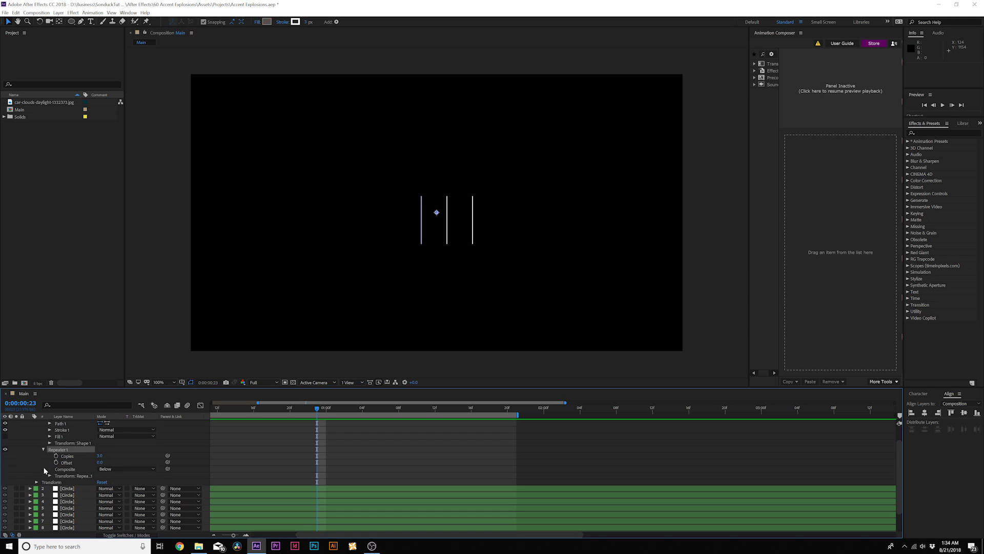
Step: Set the repeater's horizontal position offset to 0 and increase its vertical anchor point value
{"action": "left_click", "coordinate": [49, 456]}
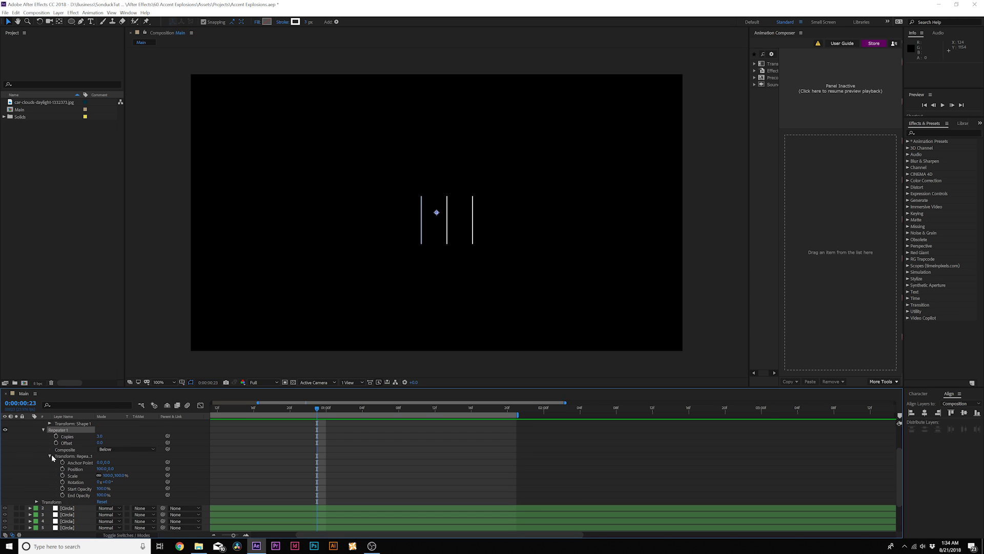
{"action": "left_click", "coordinate": [103, 469]}
{"action": "type", "text": "0"}
{"action": "left_click", "coordinate": [120, 462]}
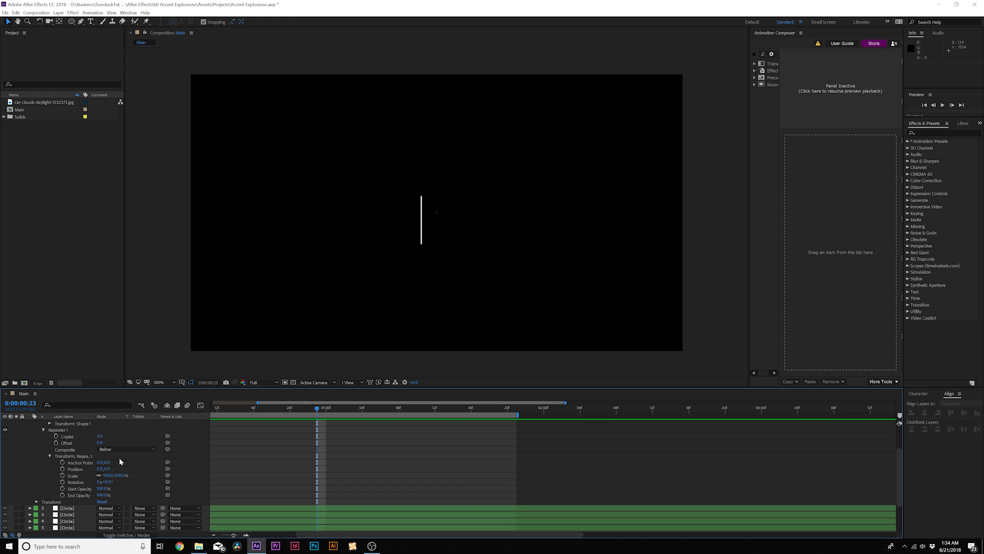
{"action": "left_click_drag", "start_coordinate": [105, 462], "coordinate": [112, 462]}
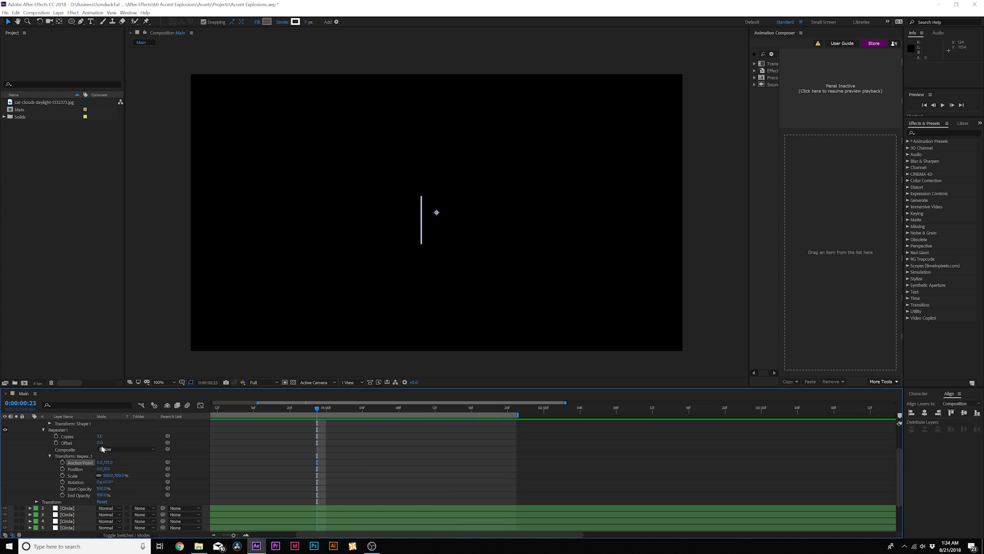
Step: Raise the repeater's number of copies and rotate each copy so the lines fan out around a ring, undoing the last copies change
{"action": "left_click_drag", "start_coordinate": [100, 437], "coordinate": [112, 437]}
{"action": "left_click_drag", "start_coordinate": [106, 482], "coordinate": [464, 454]}
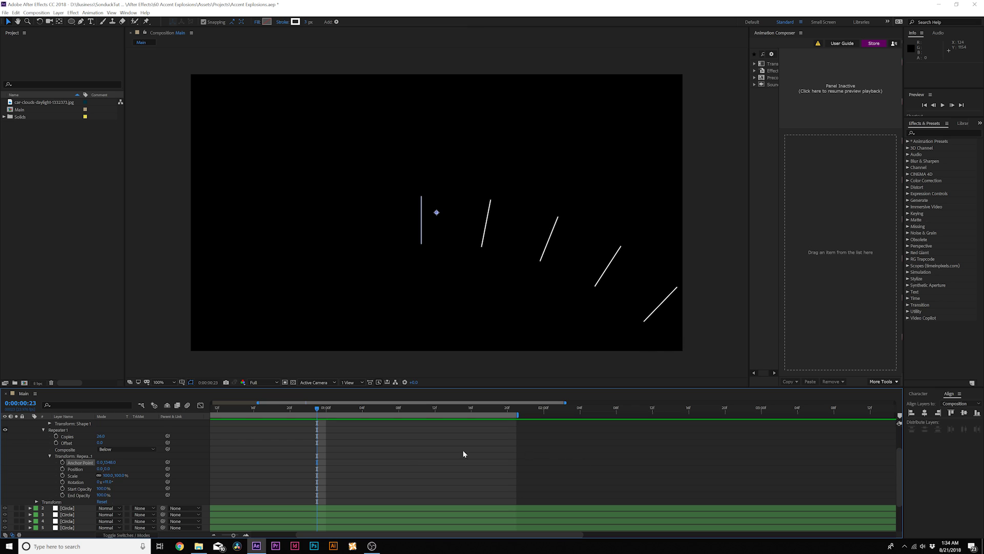
{"action": "left_click_drag", "start_coordinate": [106, 482], "coordinate": [116, 481]}
{"action": "left_click_drag", "start_coordinate": [99, 436], "coordinate": [113, 436]}
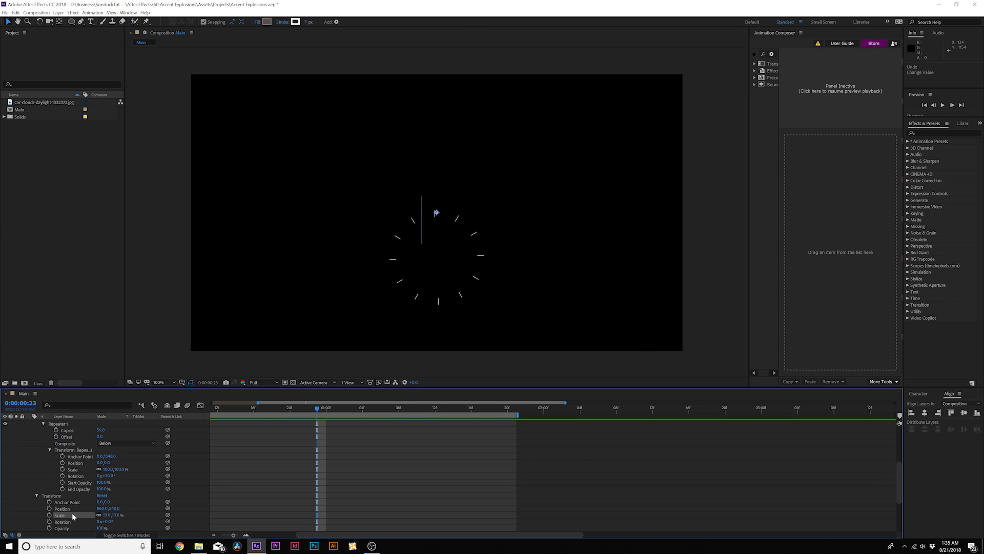
{"action": "key", "text": "ctrl+z"}
Step: Scale the repeated line layer down to 10% so the whole ring fits in the frame
{"action": "key", "text": "s"}
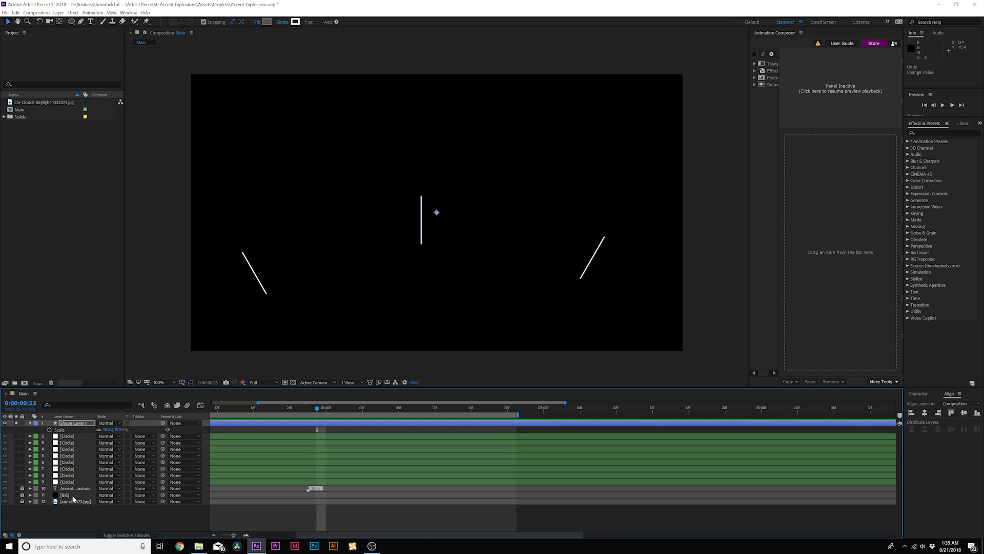
{"action": "key", "text": "s"}
{"action": "key", "text": "s"}
{"action": "left_click_drag", "start_coordinate": [106, 430], "coordinate": [65, 436]}
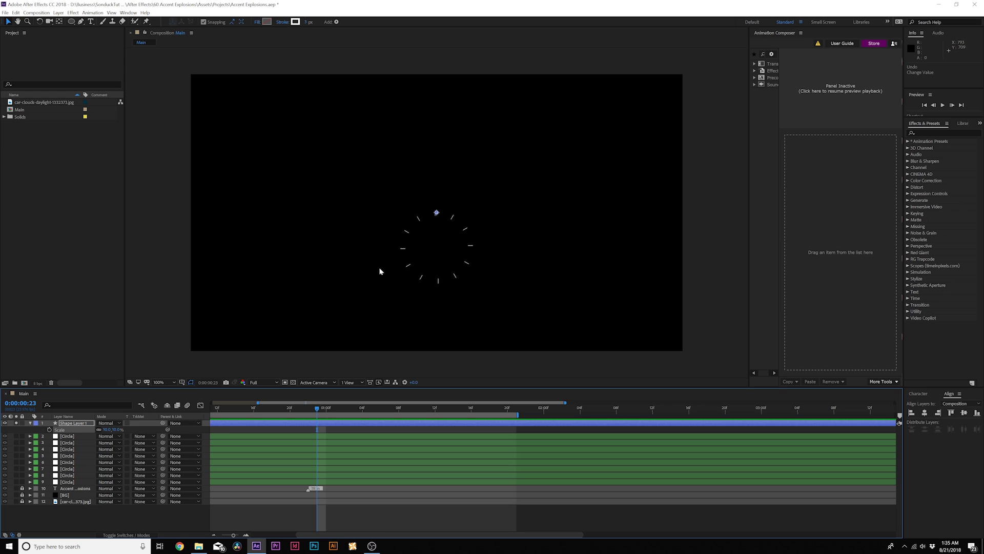
Step: Set the repeater's rotation to 32° so the copies form a dense ring of short lines
{"action": "scroll", "coordinate": [380, 272], "scroll_direction": "up", "scroll_amount": 1}
{"action": "double_click", "coordinate": [30, 423]}
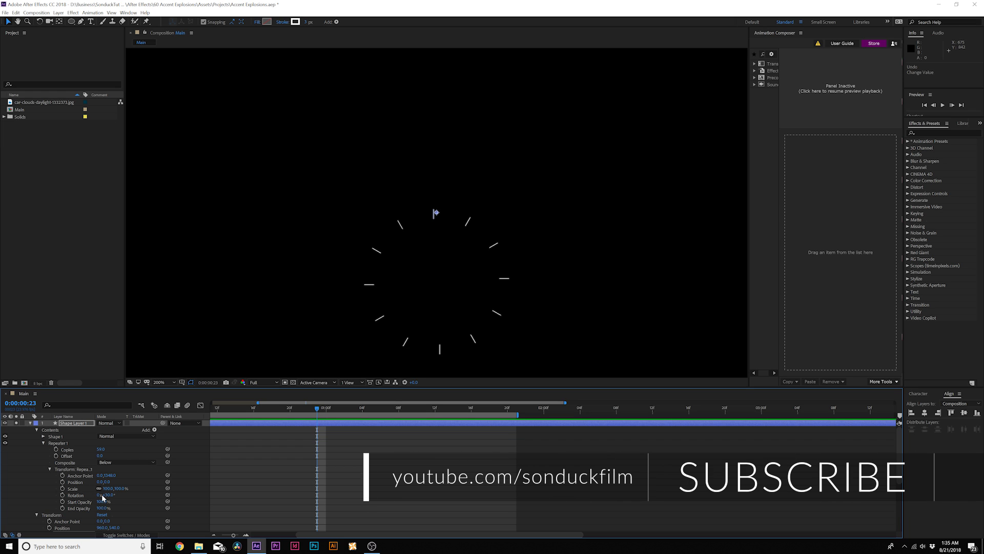
{"action": "left_click_drag", "start_coordinate": [108, 496], "coordinate": [108, 495]}
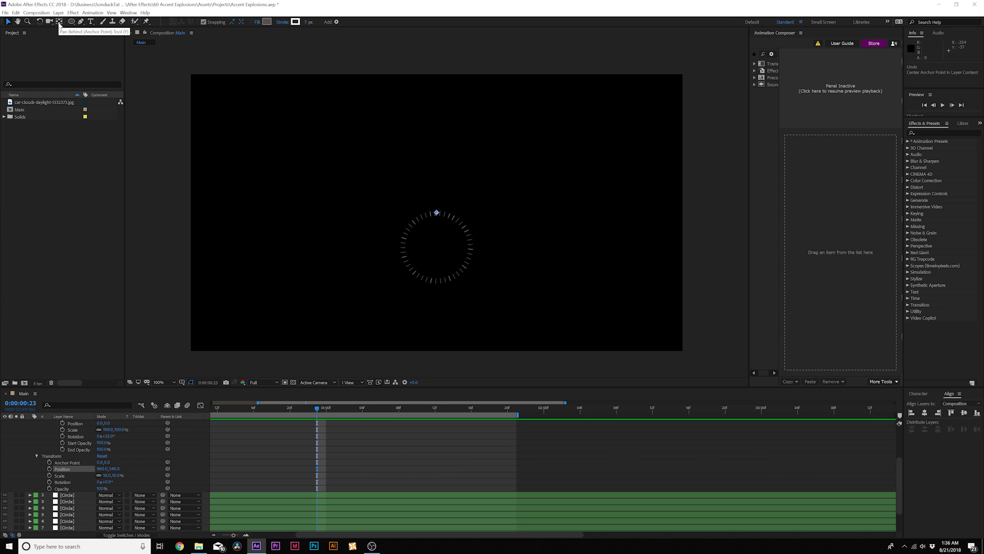
Step: Move the layer's anchor point to the ring's centre and shift the ring up to the composition centre, with the safe-zone guides shown
{"action": "left_click", "coordinate": [59, 23]}
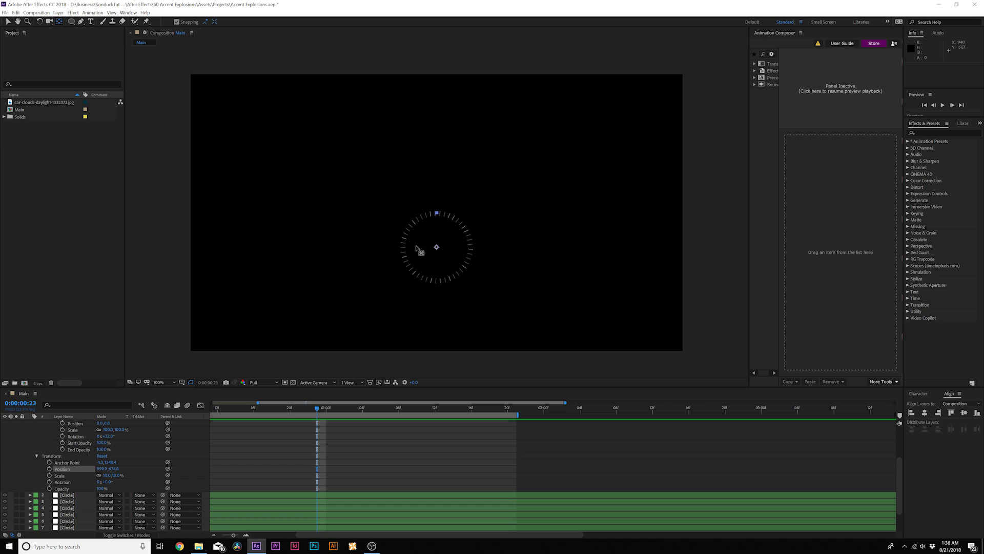
{"action": "left_click", "coordinate": [8, 21]}
{"action": "key", "text": "shift+Up"}
{"action": "key", "text": "shift+Up"}
{"action": "key", "text": "shift+Up"}
{"action": "key", "text": "shift+Up"}
{"action": "key", "text": "shift+Up"}
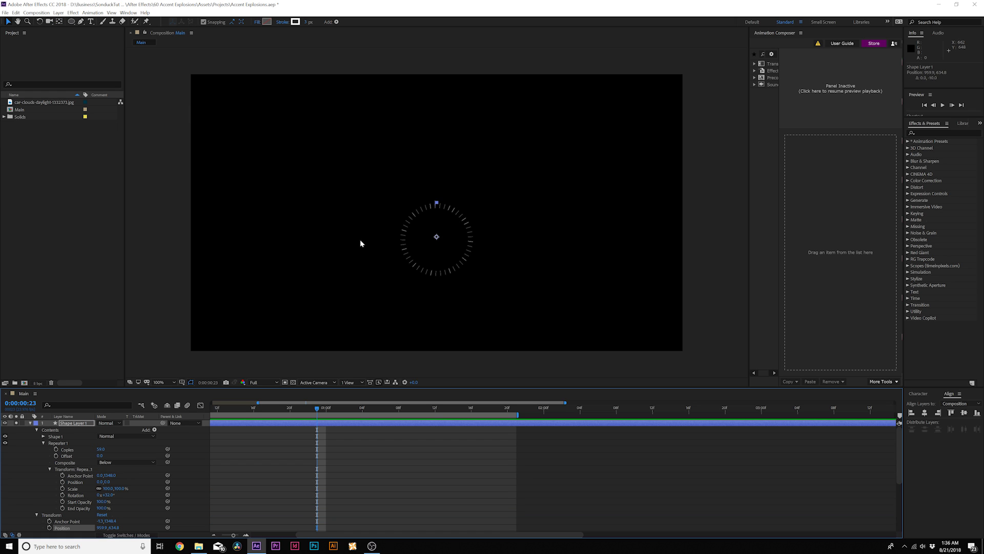
{"action": "key", "text": "apostrophe"}
{"action": "key", "text": "shift+Up"}
{"action": "key", "text": "shift+Up"}
{"action": "key", "text": "shift+Up"}
{"action": "key", "text": "shift+Up"}
{"action": "key", "text": "shift+Up"}
{"action": "key", "text": "shift+Up"}
{"action": "key", "text": "shift+Up"}
{"action": "key", "text": "shift+Up"}
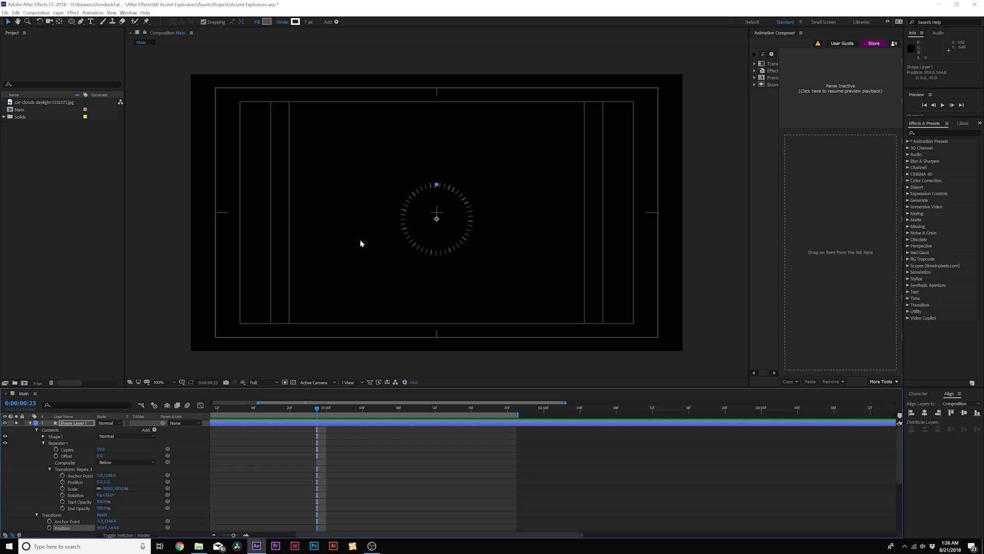
{"action": "key", "text": "Up"}
{"action": "key", "text": "Up"}
{"action": "key", "text": "Up"}
{"action": "key", "text": "Up"}
{"action": "key", "text": "Up"}
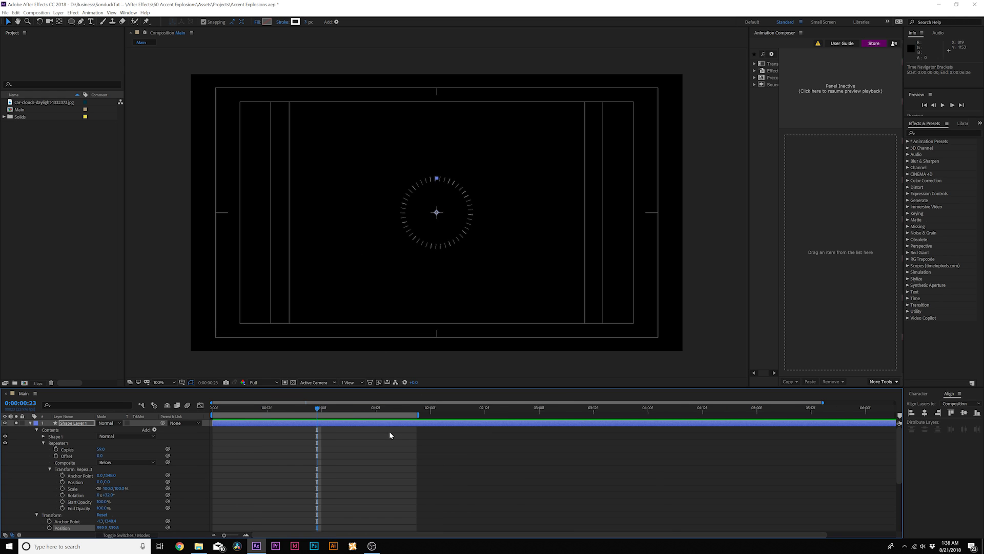
Step: Keyframe the line ring's scale at 0% on 0:00:00:00
{"action": "key", "text": "semicolon"}
{"action": "key", "text": "s"}
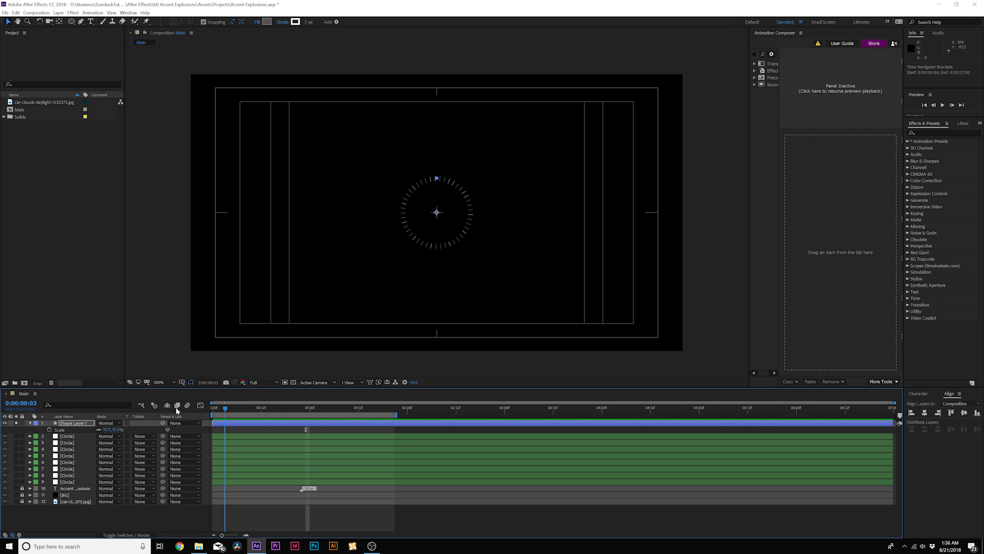
{"action": "key", "text": "Home"}
{"action": "left_click", "coordinate": [49, 429]}
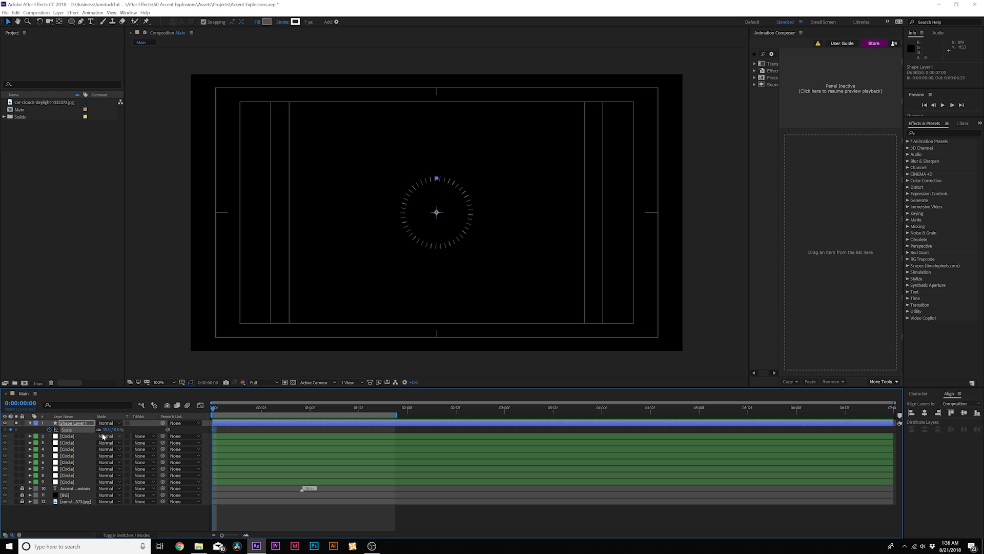
{"action": "left_click", "coordinate": [106, 429]}
{"action": "type", "text": "0"}
{"action": "key", "text": "Return"}
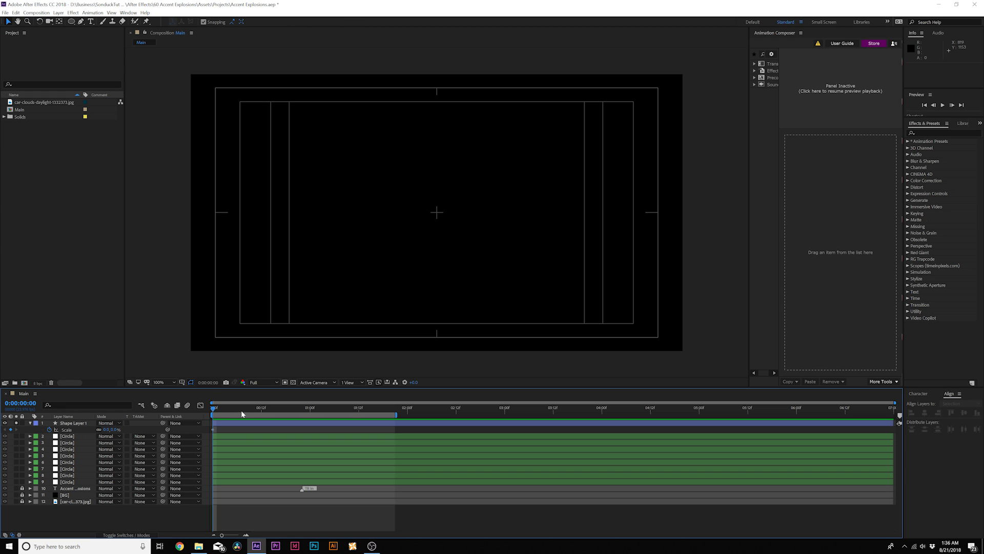
Step: Animate the ring's scale upward and keyframe its line stroke width at 0:00:01:05 and 0:00:01:11, entering a width of 6
{"action": "left_click_drag", "start_coordinate": [108, 432], "coordinate": [119, 432]}
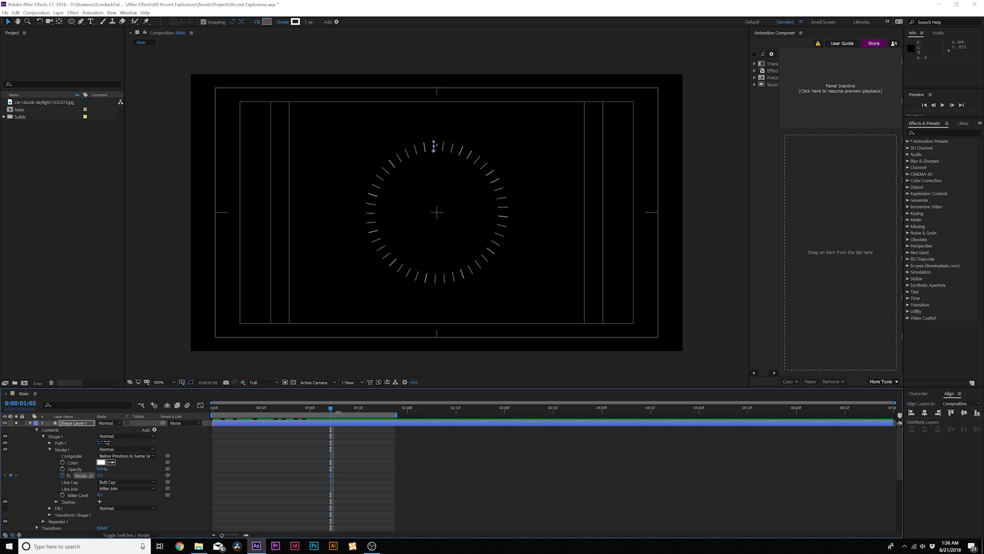
{"action": "left_click", "coordinate": [354, 407]}
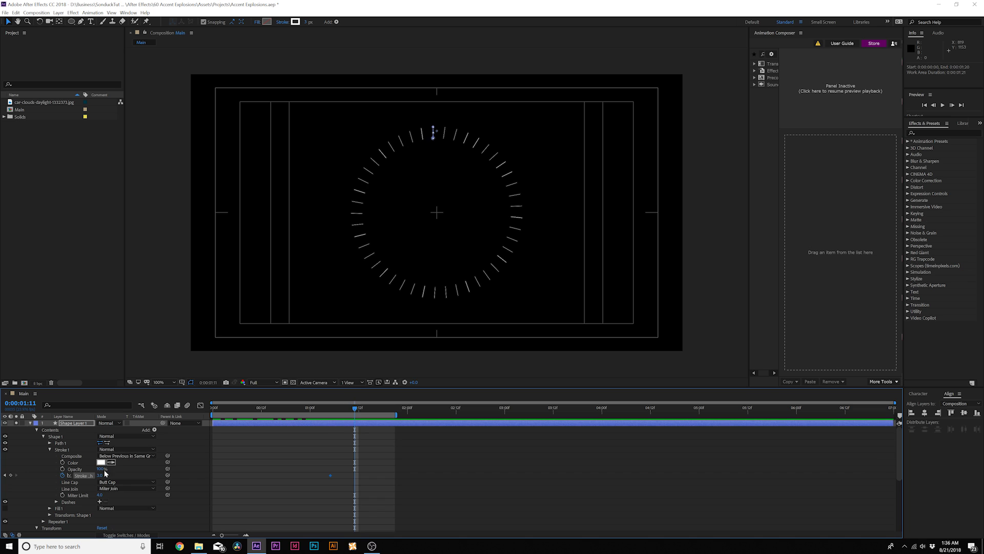
{"action": "type", "text": "6"}
{"action": "key", "text": "Return"}
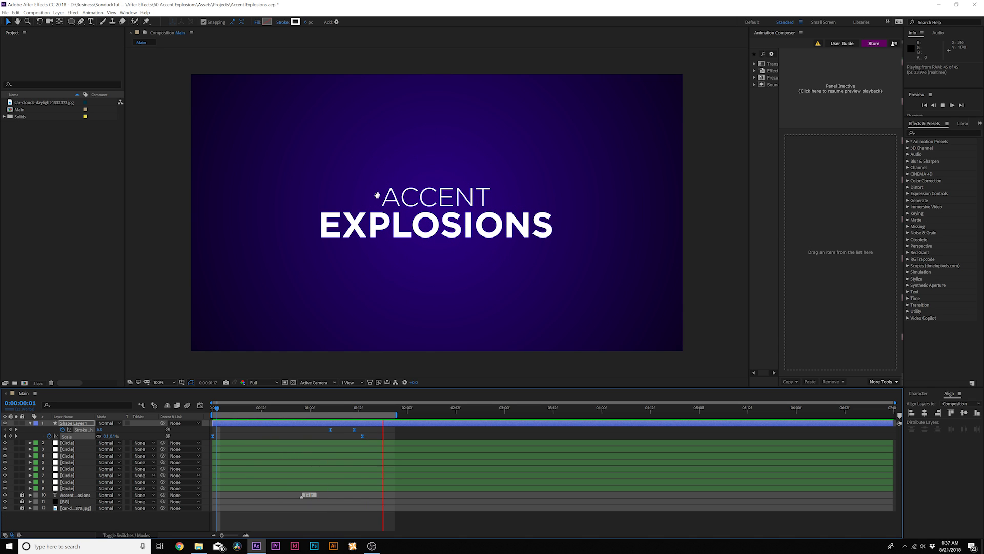
Step: Duplicate the line ring layer and show the copy's position property at 0:00:00:22
{"action": "key", "text": "space"}
{"action": "left_click", "coordinate": [67, 424]}
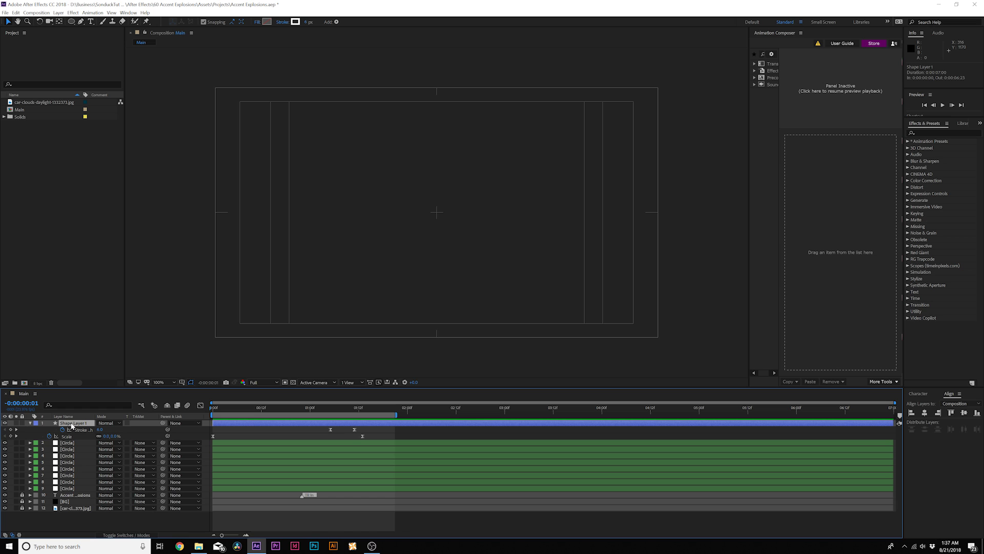
{"action": "key", "text": "ctrl+d"}
{"action": "key", "text": "space"}
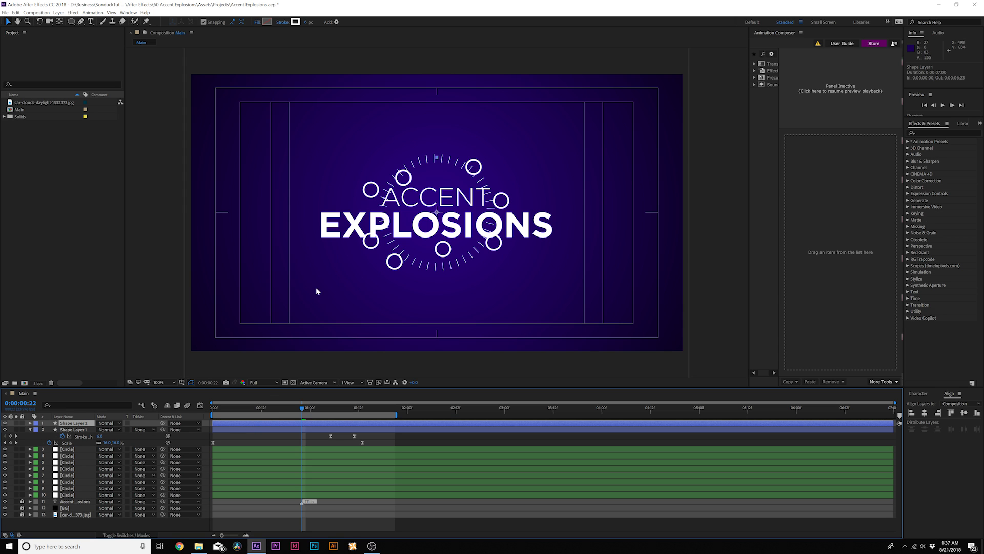
{"action": "key", "text": "p"}
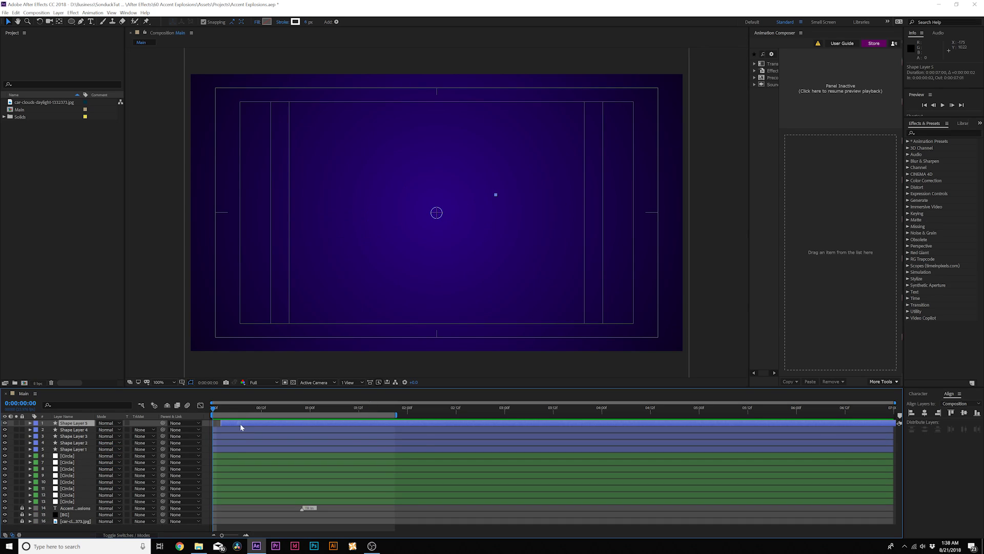
Step: Stagger the start times of the ring and Circle layers by shifting them a few frames in the timeline
{"action": "left_click", "coordinate": [237, 437]}
{"action": "left_click", "coordinate": [230, 444]}
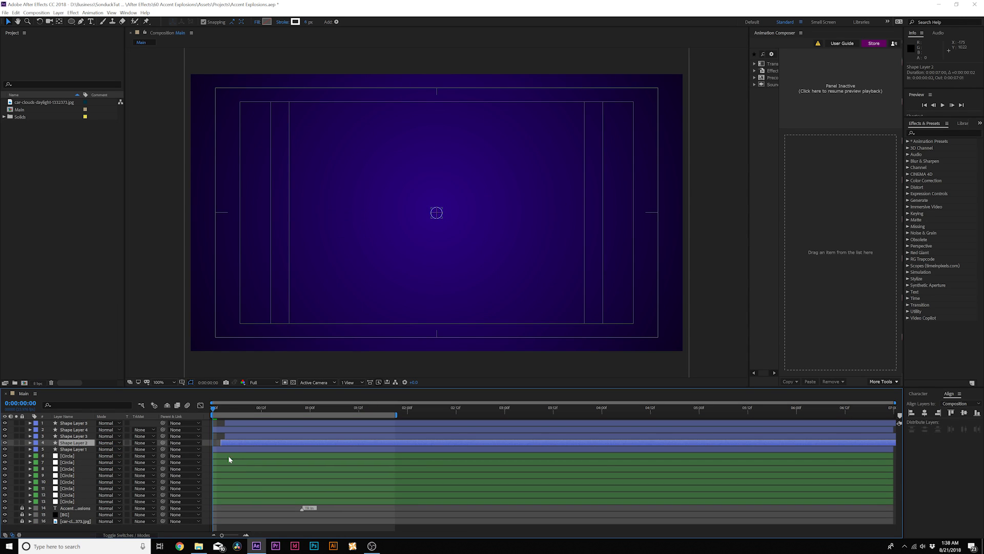
{"action": "left_click", "coordinate": [236, 469]}
{"action": "left_click", "coordinate": [233, 488]}
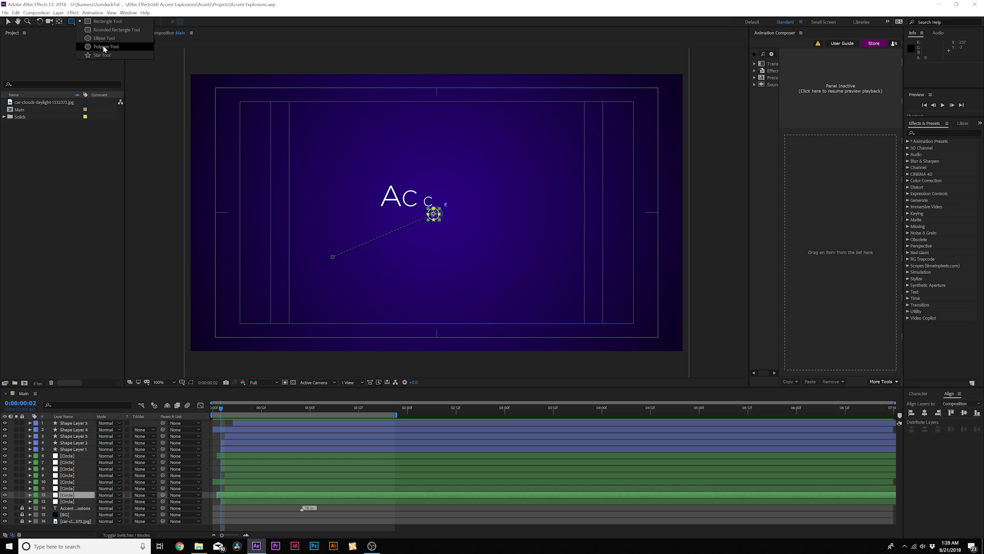
Step: Draw a small polygon over the word ACCENT as a new shape layer with a solid white fill and no stroke
{"action": "left_click", "coordinate": [104, 48]}
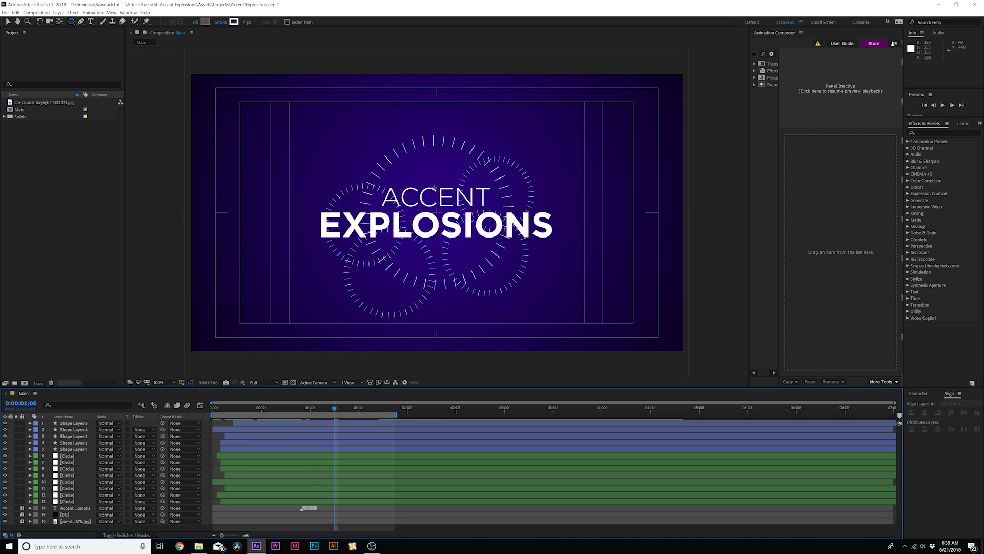
{"action": "left_click_drag", "start_coordinate": [416, 197], "coordinate": [422, 207]}
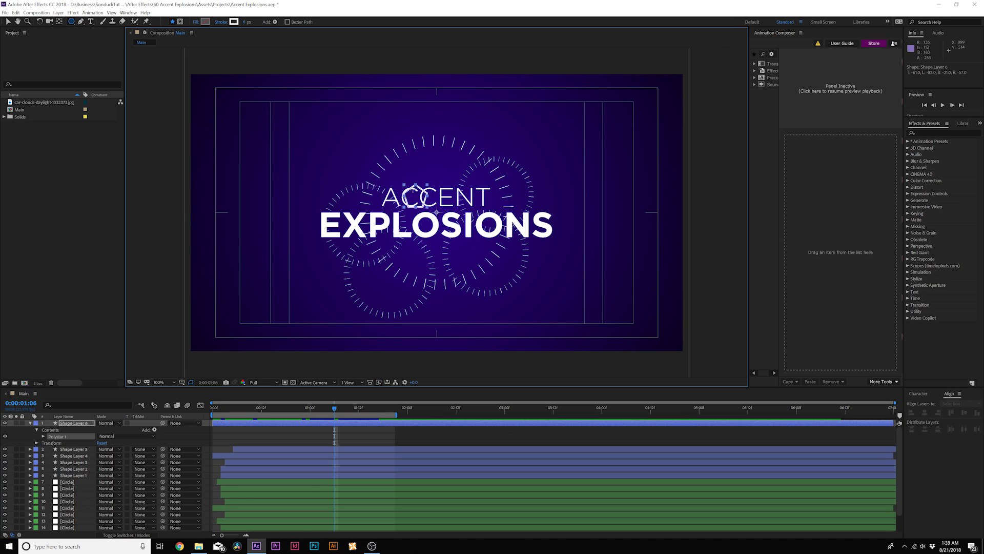
{"action": "left_click", "coordinate": [195, 22]}
{"action": "left_click", "coordinate": [522, 169]}
{"action": "left_click", "coordinate": [559, 221]}
{"action": "left_click", "coordinate": [221, 22]}
{"action": "left_click", "coordinate": [513, 169]}
{"action": "left_click", "coordinate": [559, 221]}
Step: Solo the polygon layer and reduce its number of points to turn it into a triangle
{"action": "left_click", "coordinate": [18, 423]}
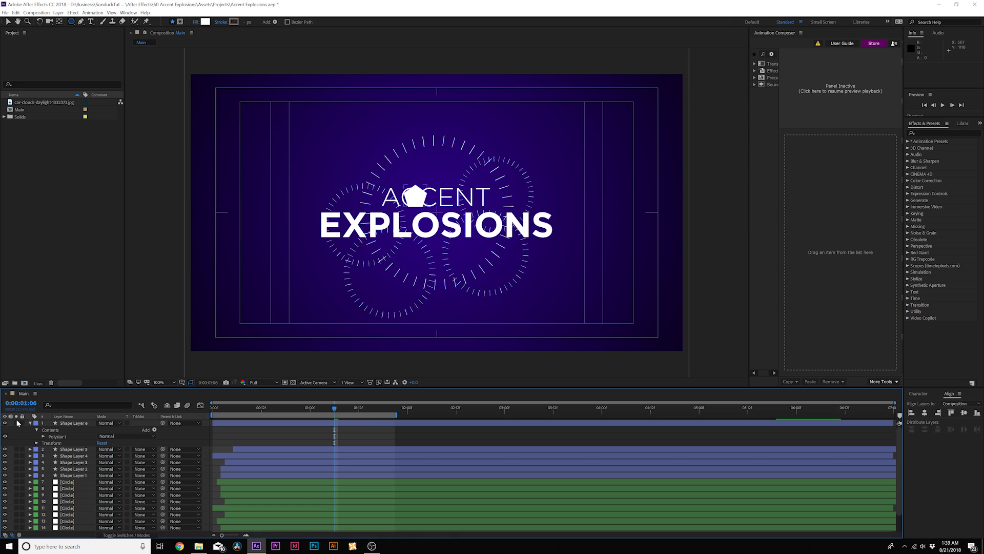
{"action": "left_click", "coordinate": [17, 423]}
{"action": "left_click", "coordinate": [43, 436]}
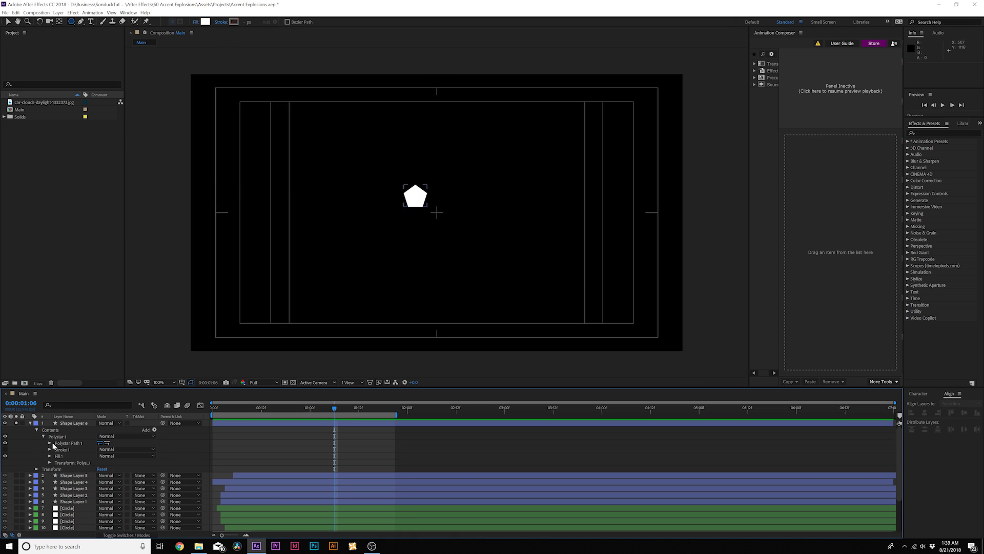
{"action": "left_click", "coordinate": [49, 443]}
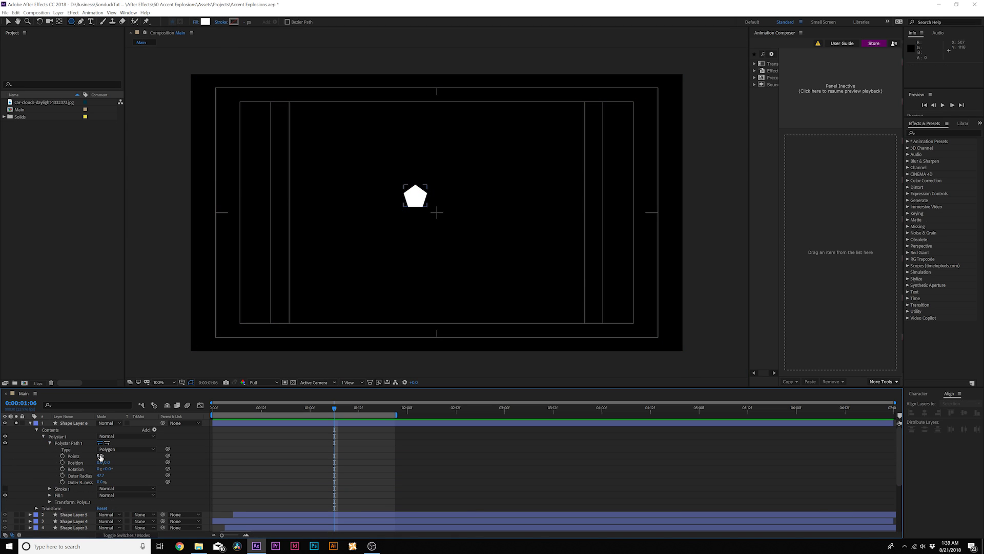
{"action": "scroll", "coordinate": [314, 244], "scroll_direction": "up", "scroll_amount": 1}
Step: Move the triangle to the centre of the composition
{"action": "key", "text": "v"}
{"action": "left_click", "coordinate": [398, 185]}
{"action": "key", "text": "u"}
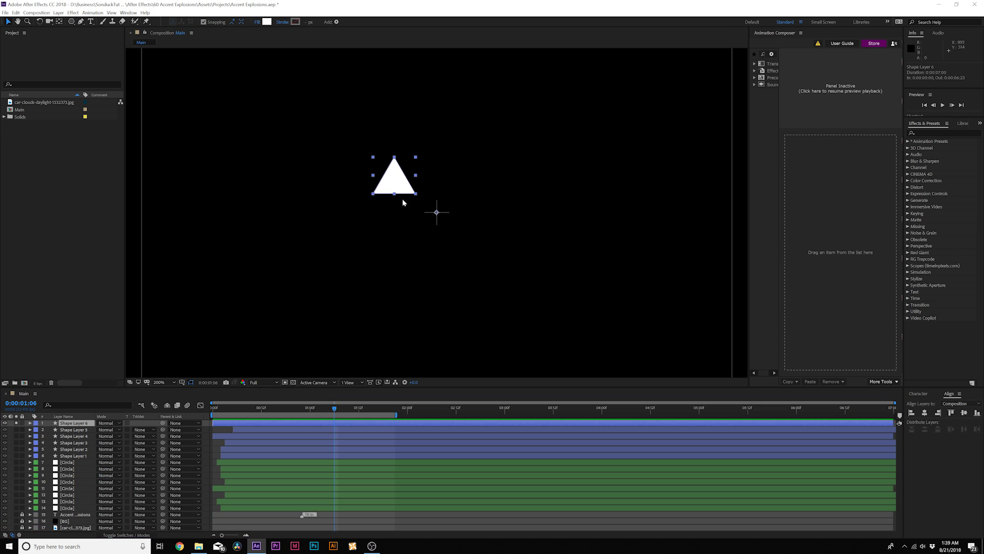
{"action": "left_click_drag", "start_coordinate": [398, 186], "coordinate": [440, 224]}
Step: Keyframe the triangle's position and rotation from 0:00:00:00 so it travels up and left from the centre while spinning
{"action": "key", "text": "Home"}
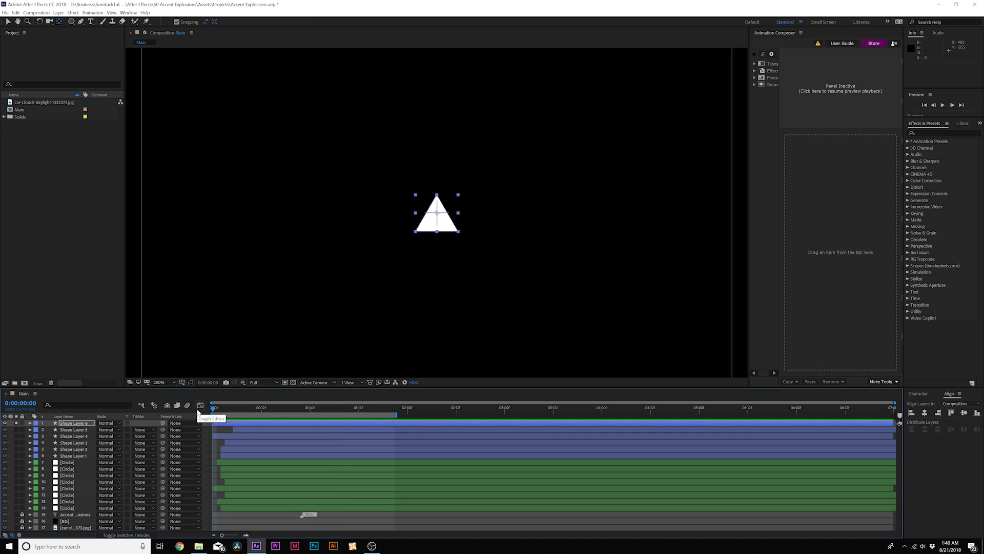
{"action": "key", "text": "p"}
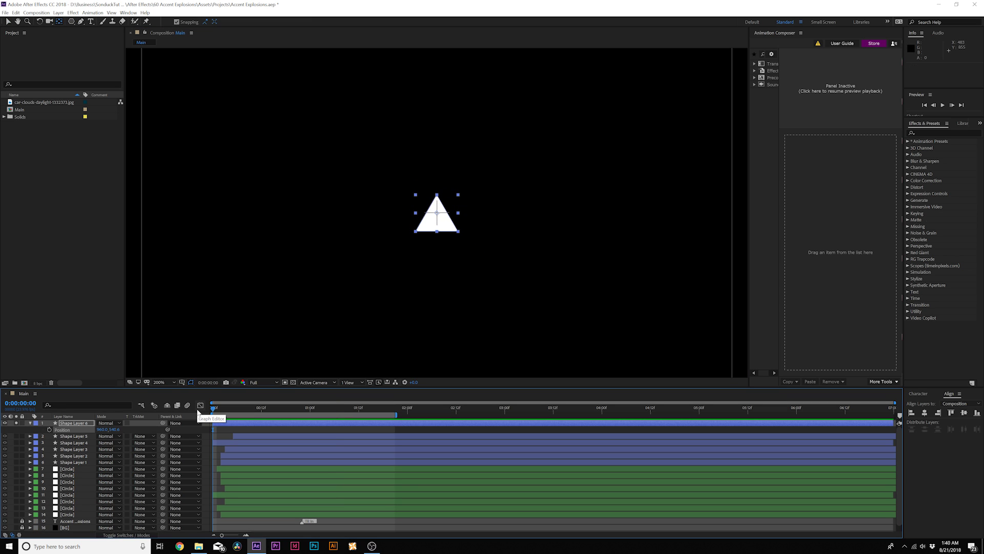
{"action": "key", "text": "shift+r"}
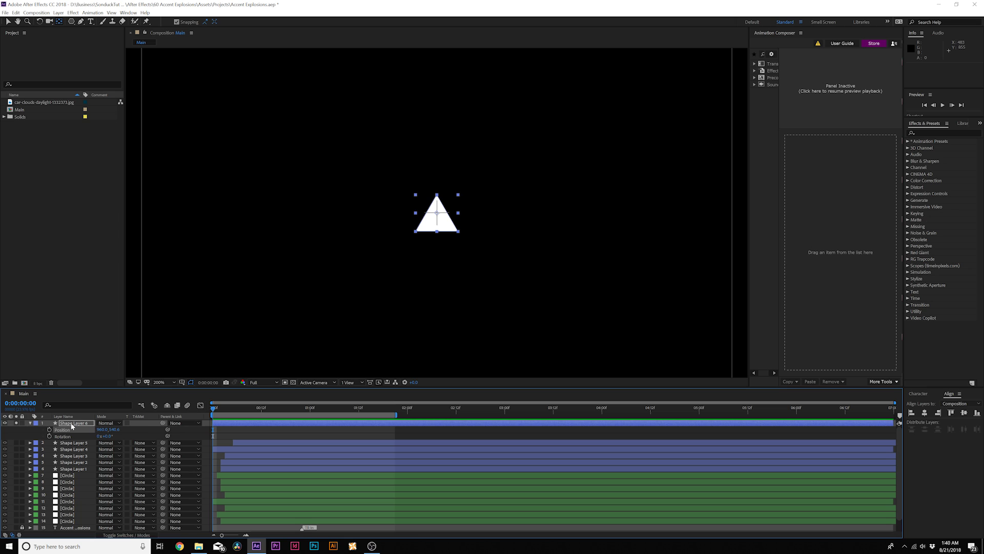
{"action": "left_click", "coordinate": [49, 429]}
{"action": "left_click", "coordinate": [50, 436]}
{"action": "left_click_drag", "start_coordinate": [217, 410], "coordinate": [358, 413]}
{"action": "left_click_drag", "start_coordinate": [105, 435], "coordinate": [136, 434]}
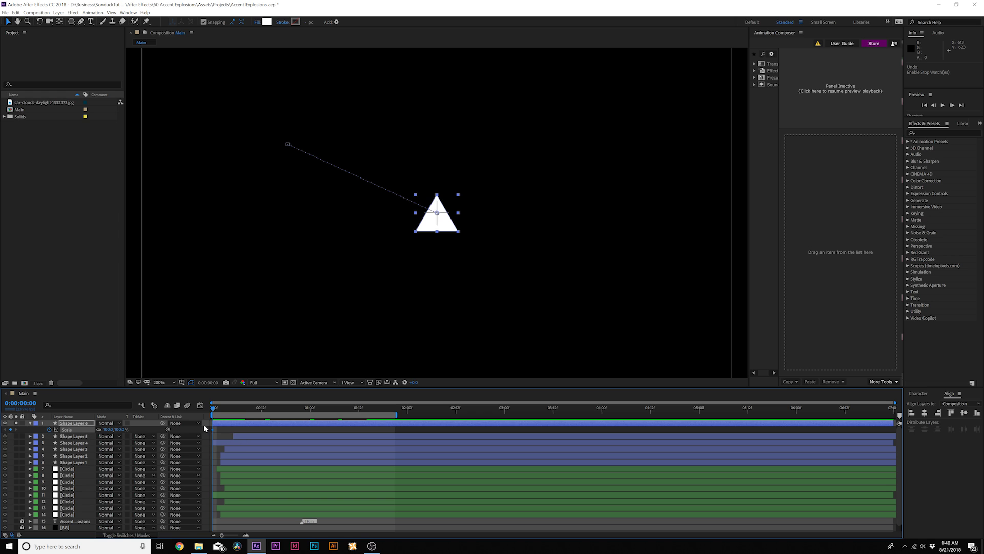
Step: Keyframe the triangle's scale between 0:00:00:00 and 0:00:01:20, entering 0% and adding a keyframe that holds the full size
{"action": "left_click_drag", "start_coordinate": [222, 431], "coordinate": [391, 408]}
{"action": "left_click", "coordinate": [108, 430]}
{"action": "type", "text": "0"}
{"action": "key", "text": "Return"}
{"action": "left_click", "coordinate": [10, 429]}
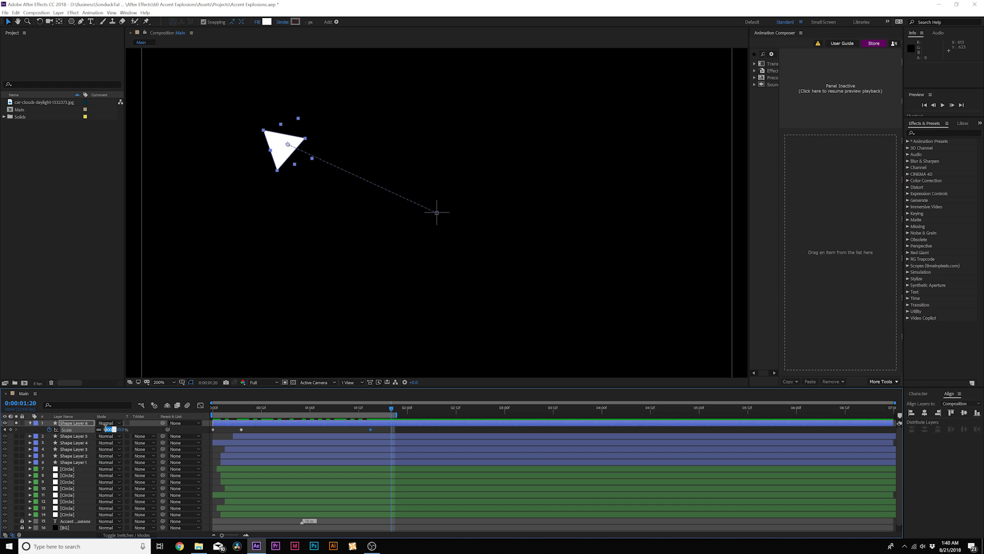